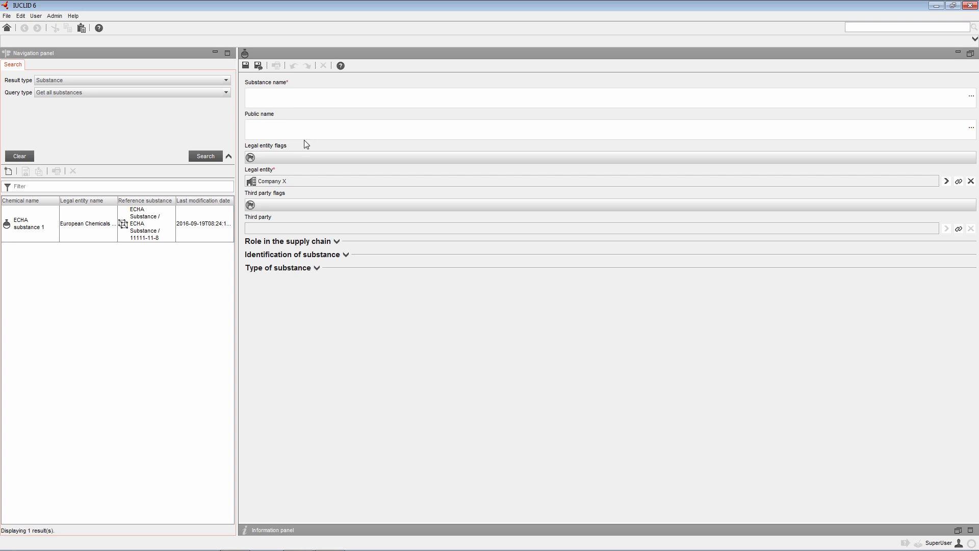
Step: Name the new substance dataset "test substance" and save it
click(277, 89)
text(test substance)
click(249, 70)
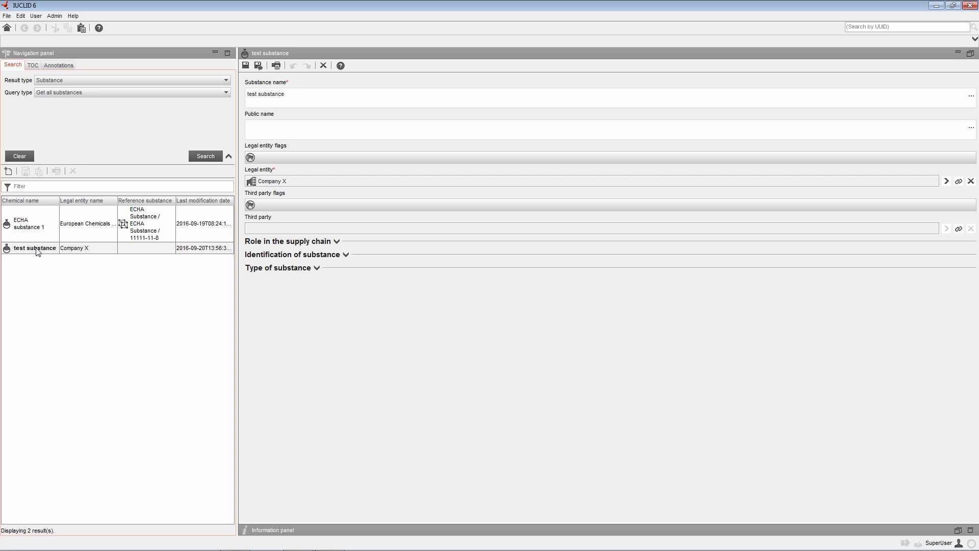
Step: Open ECHA substance 1 and assign Oxytrainingol_rs as its reference substance, searching reference substance names with the wildcard *
click(33, 225)
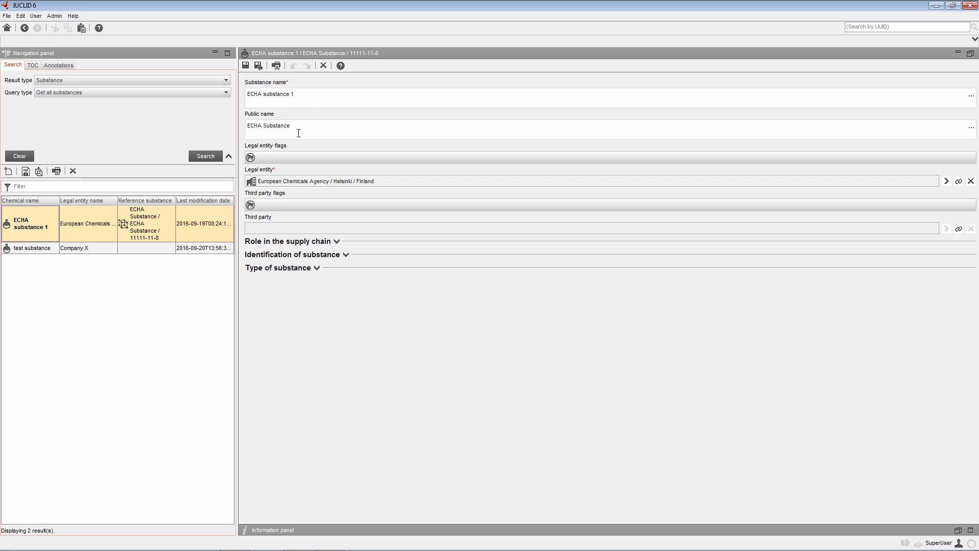
click(336, 243)
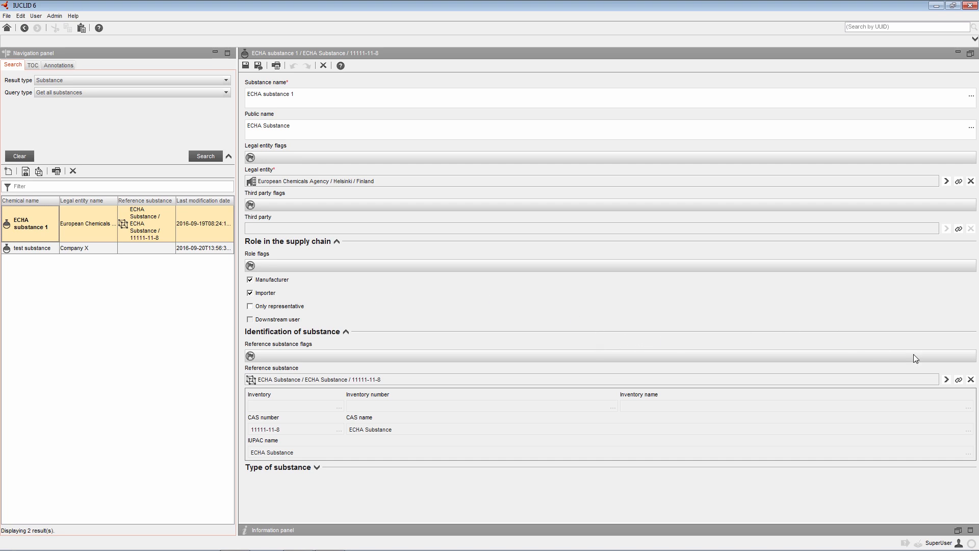
click(959, 381)
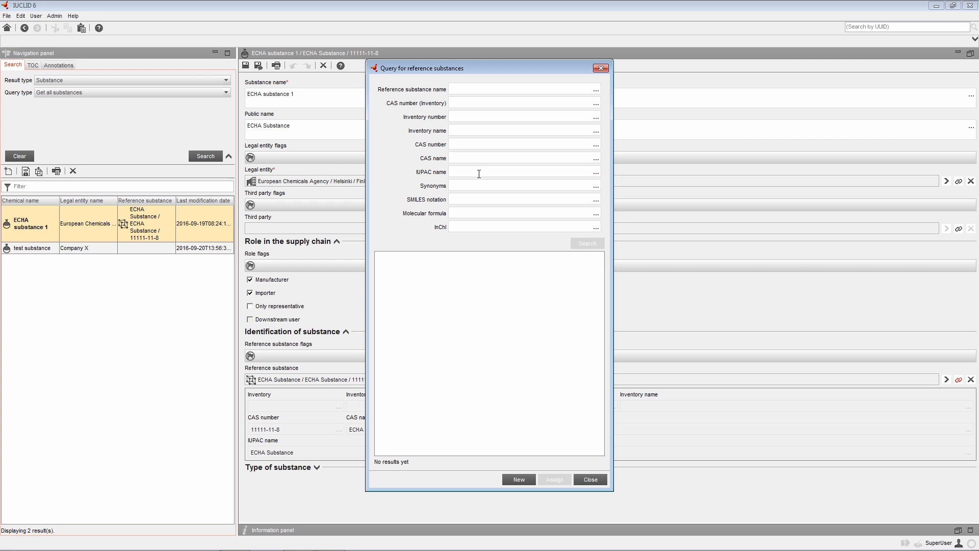
text(*)
click(590, 246)
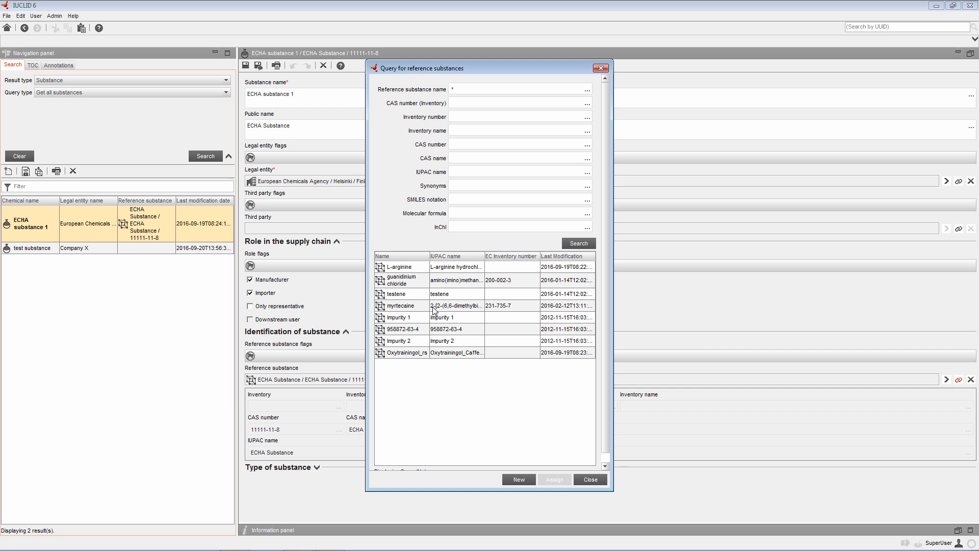
click(403, 355)
click(556, 480)
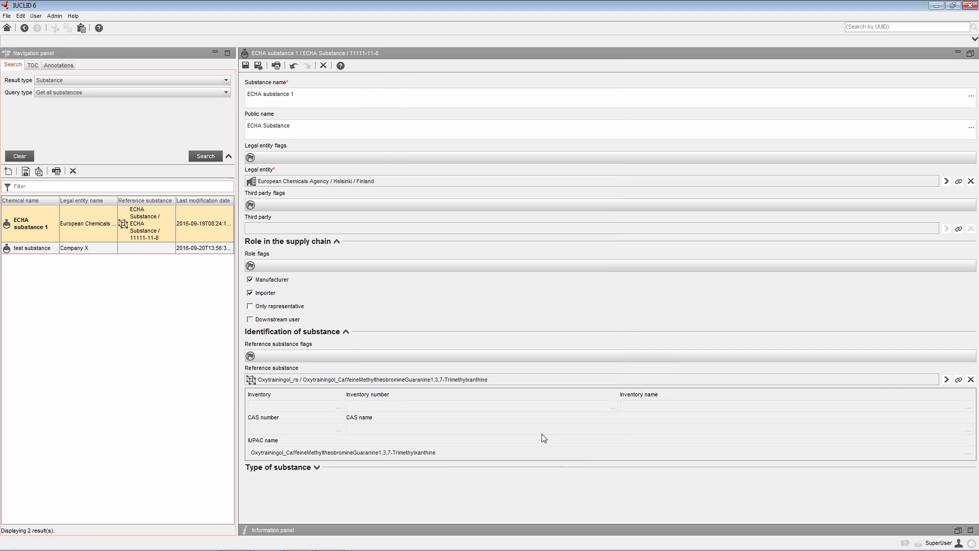
click(959, 380)
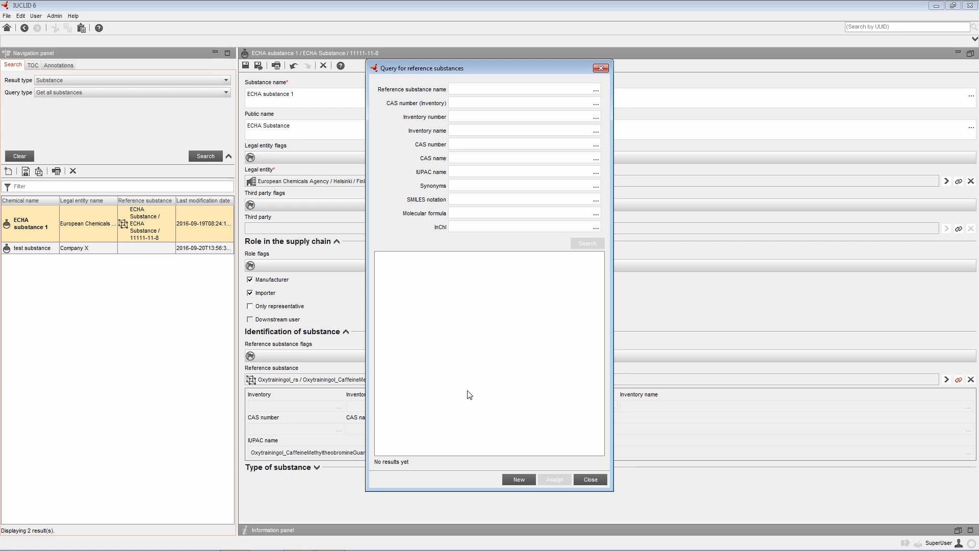
click(512, 480)
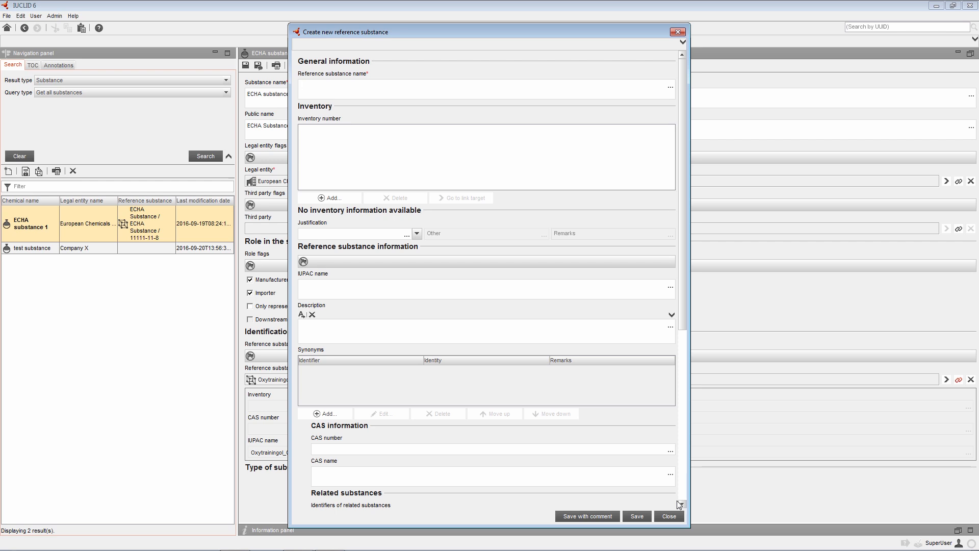
click(669, 517)
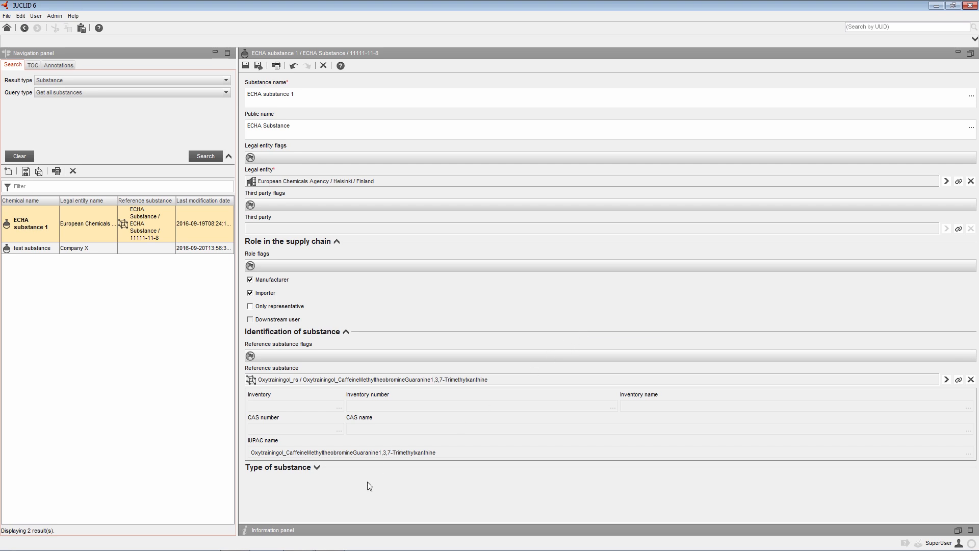
Step: Set ECHA substance 1's type of substance to mono-constituent substance and save the dataset
click(316, 468)
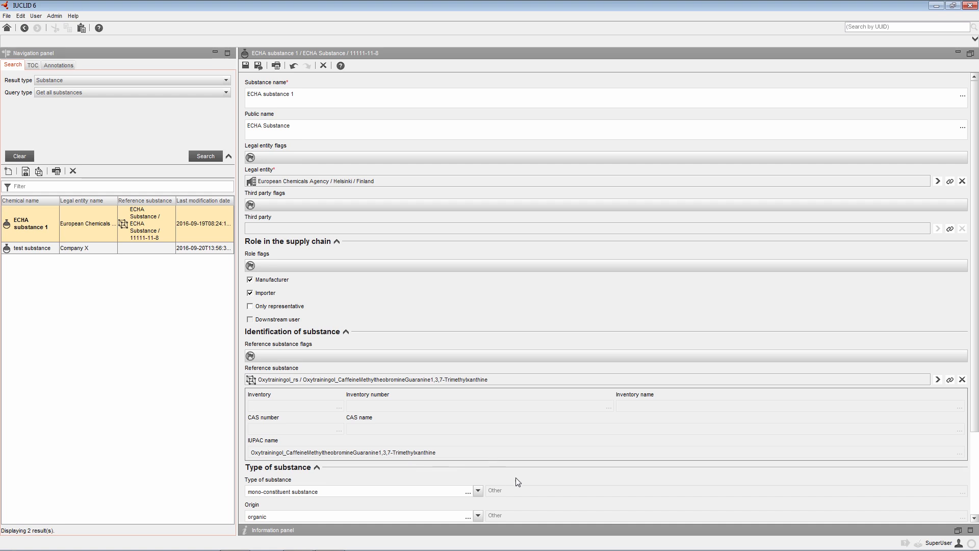
scroll(516, 477, down, 3)
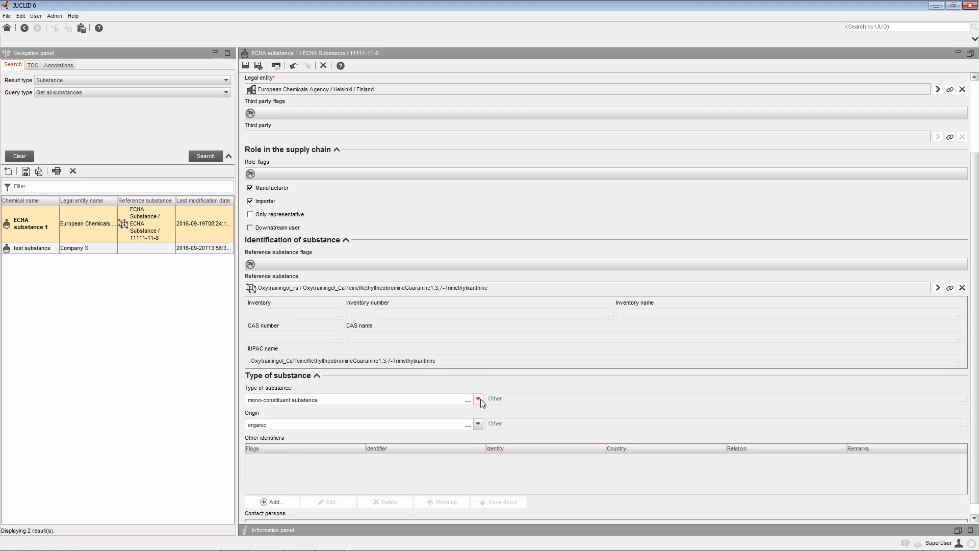
click(479, 400)
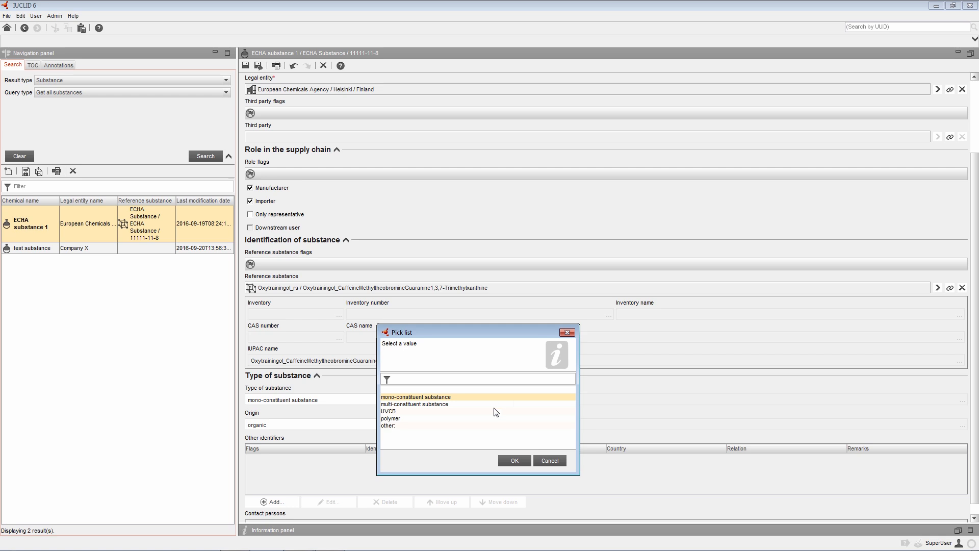
click(496, 412)
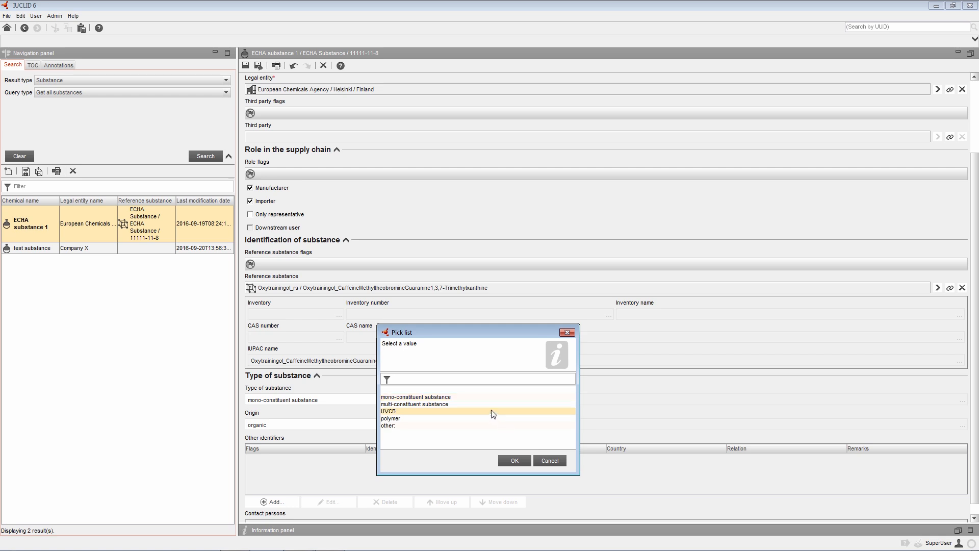
click(486, 398)
click(515, 460)
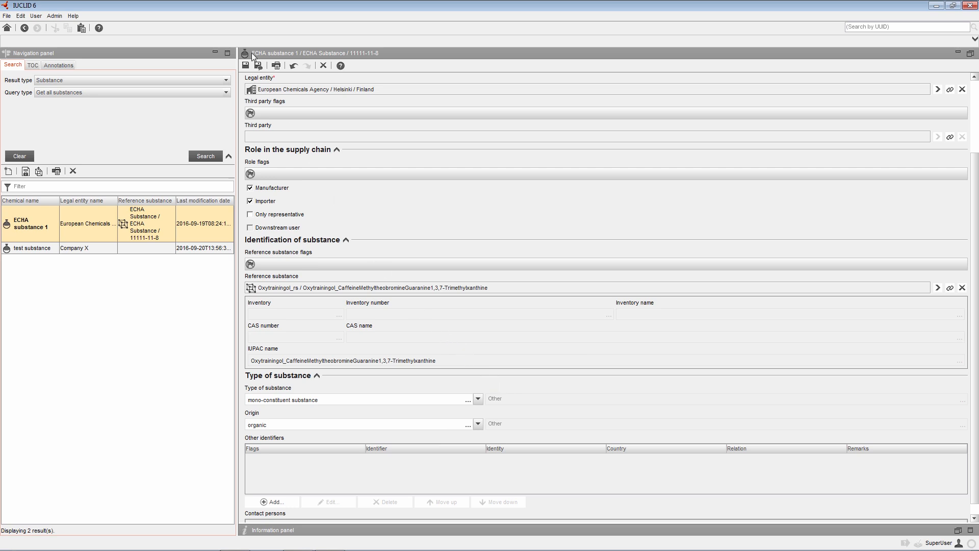
click(249, 67)
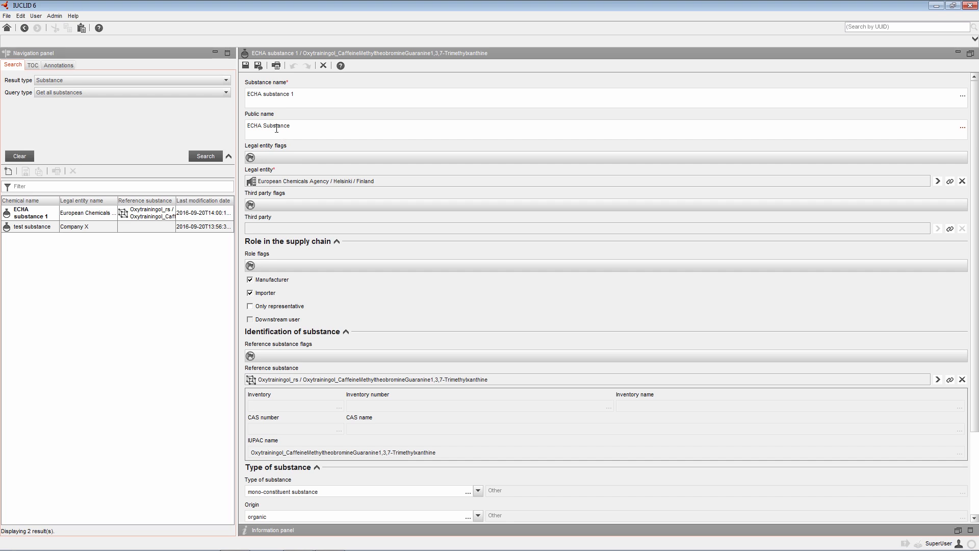
Step: Display the substance's table of contents for "REACH Registration member of a joint submission - general case"
click(32, 64)
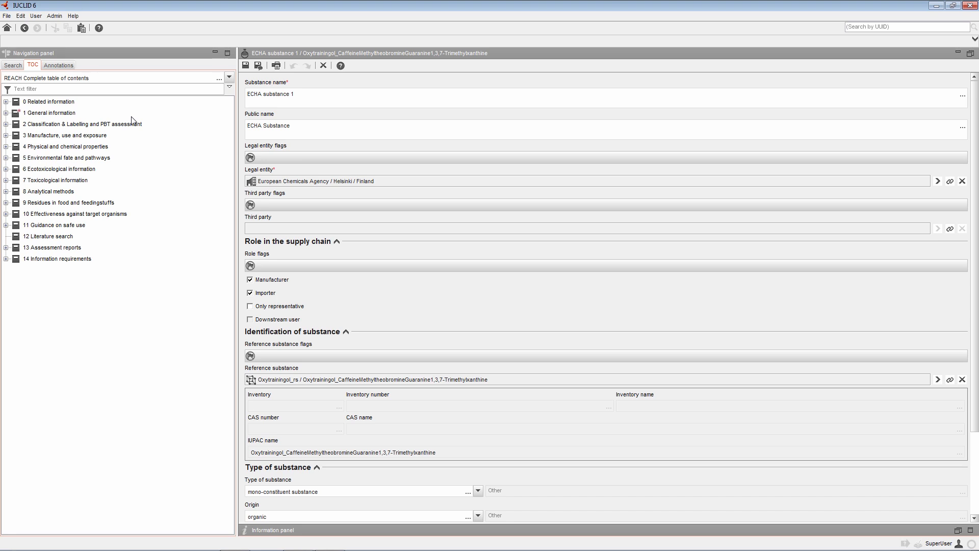
click(230, 77)
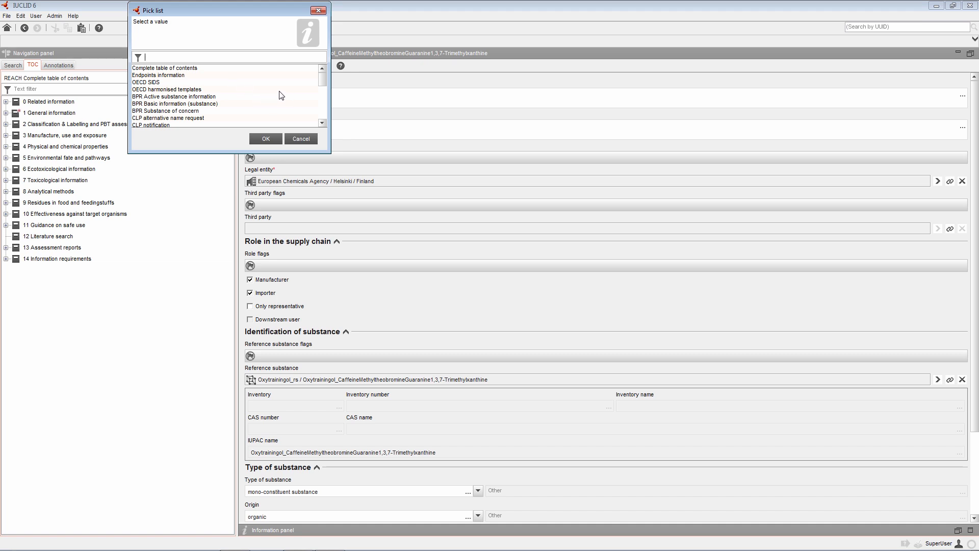
drag(324, 84, 323, 115)
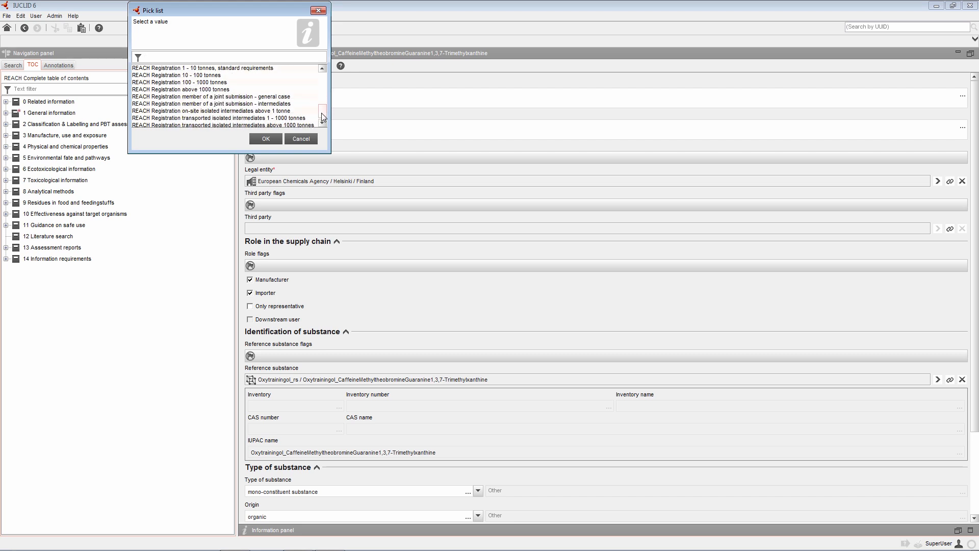
click(283, 97)
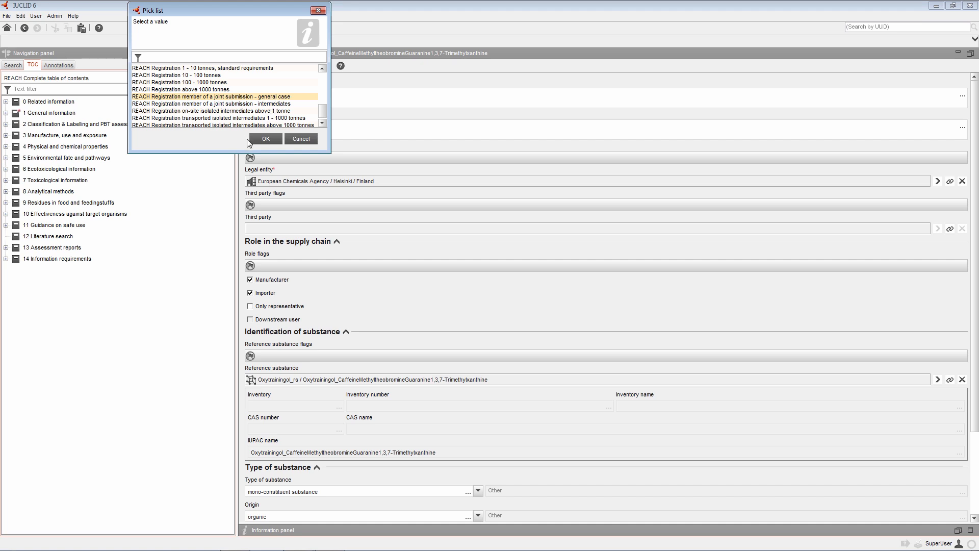
click(263, 140)
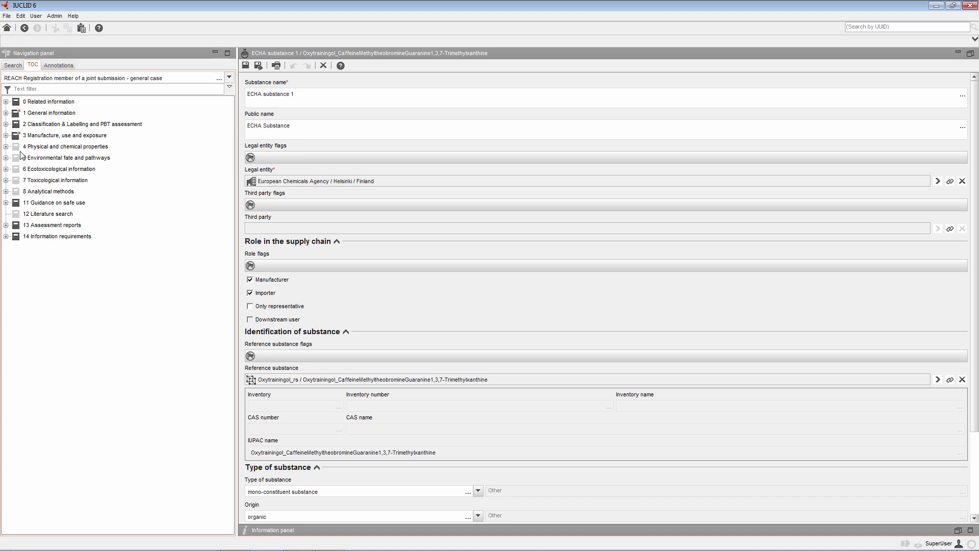
Step: Create a new record under section 1.2 Composition within General information
click(5, 114)
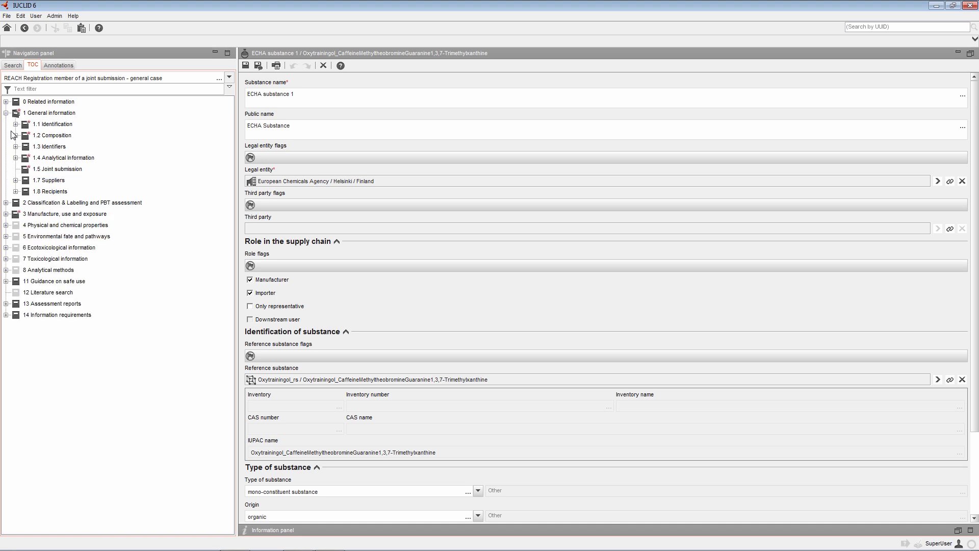
click(16, 124)
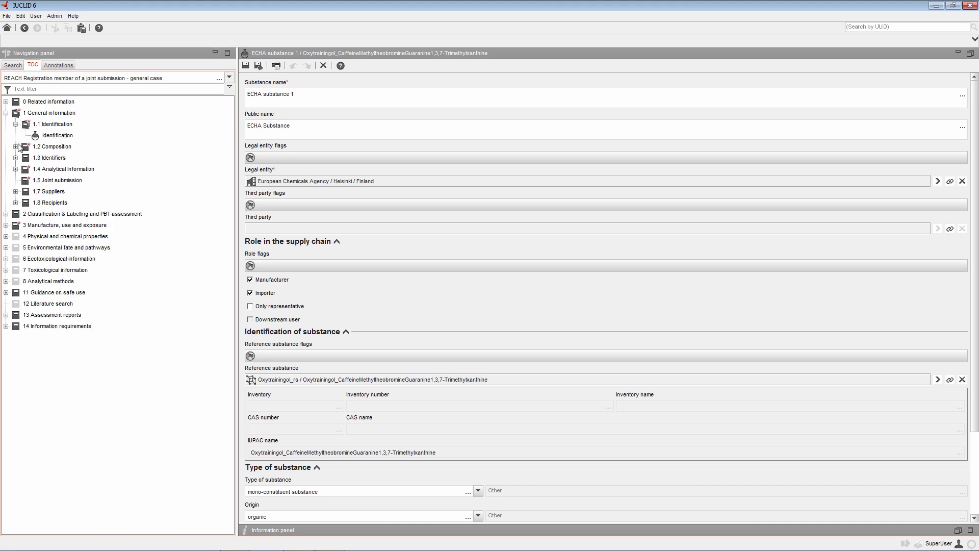
click(16, 124)
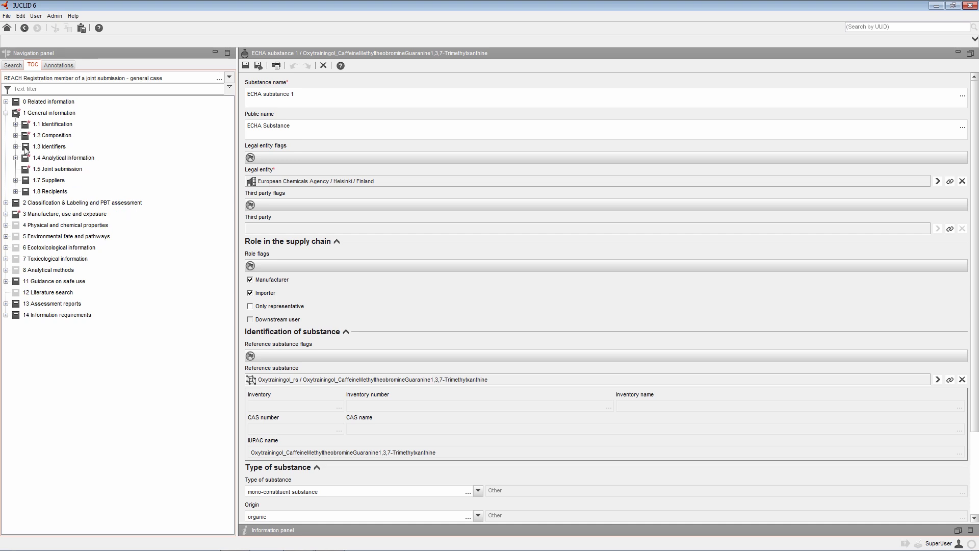
click(16, 136)
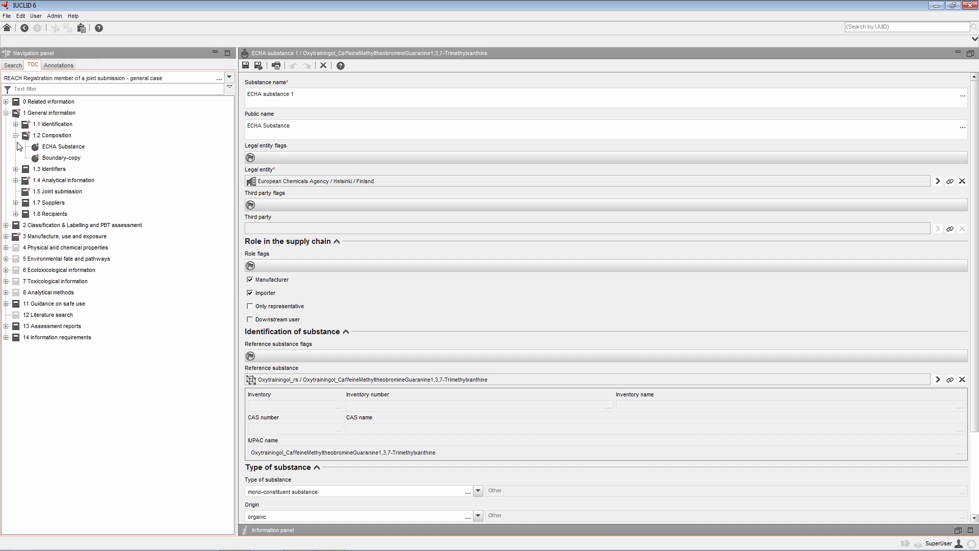
right_click(51, 137)
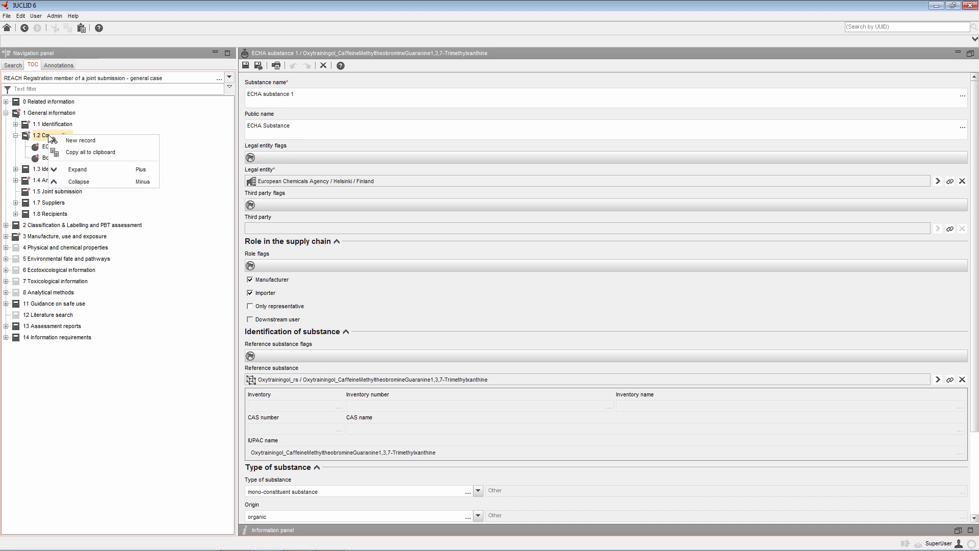
click(74, 141)
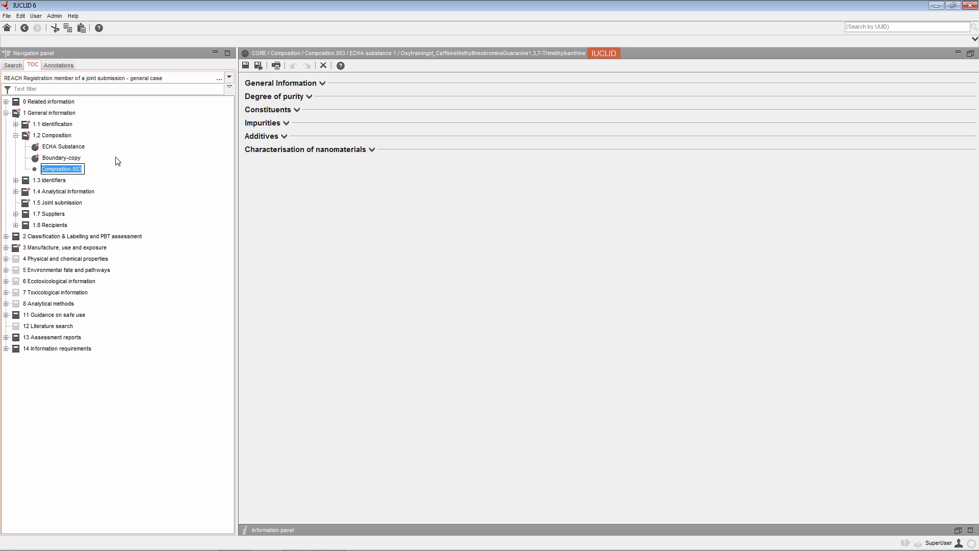
Step: Open the ECHA Substance composition's general information and examine the boundary composition and UVCB free text templates for its description
click(71, 149)
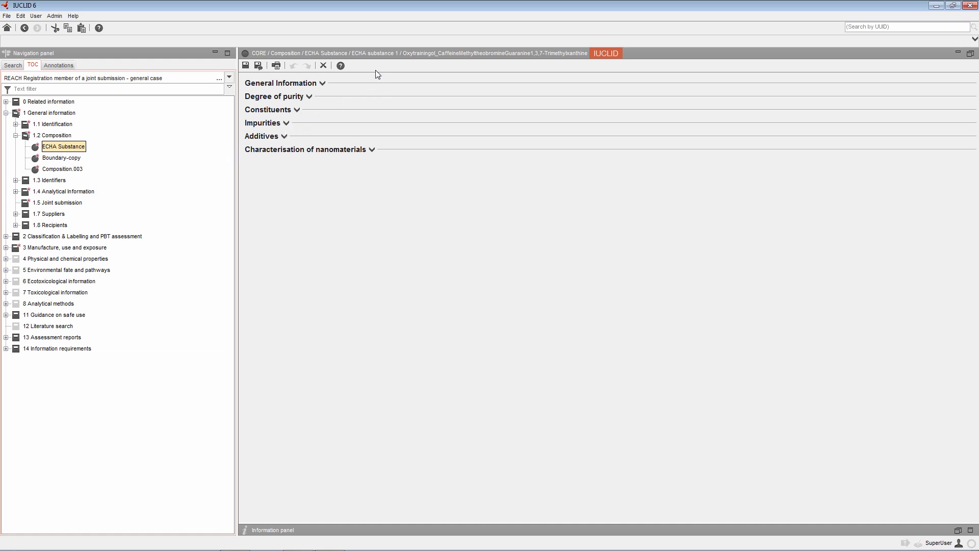
click(322, 84)
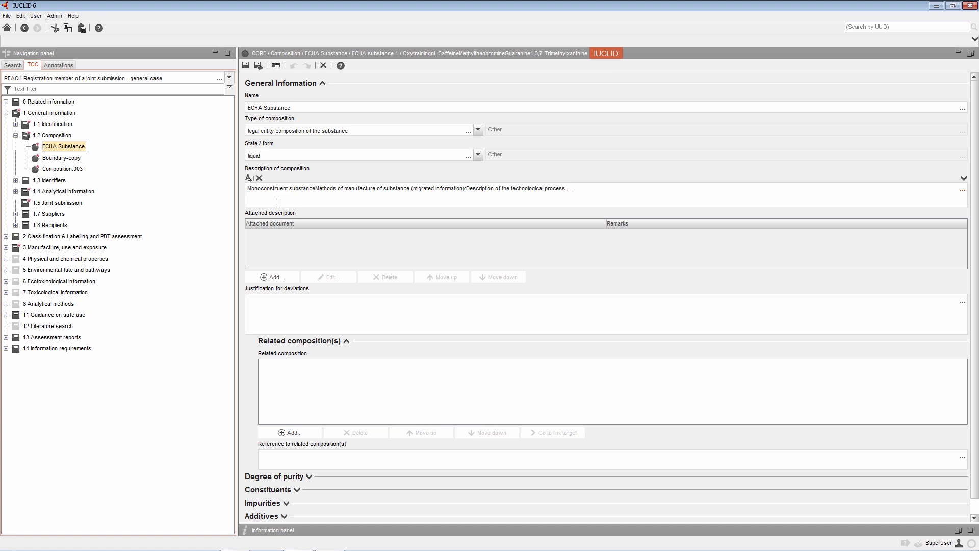
click(248, 179)
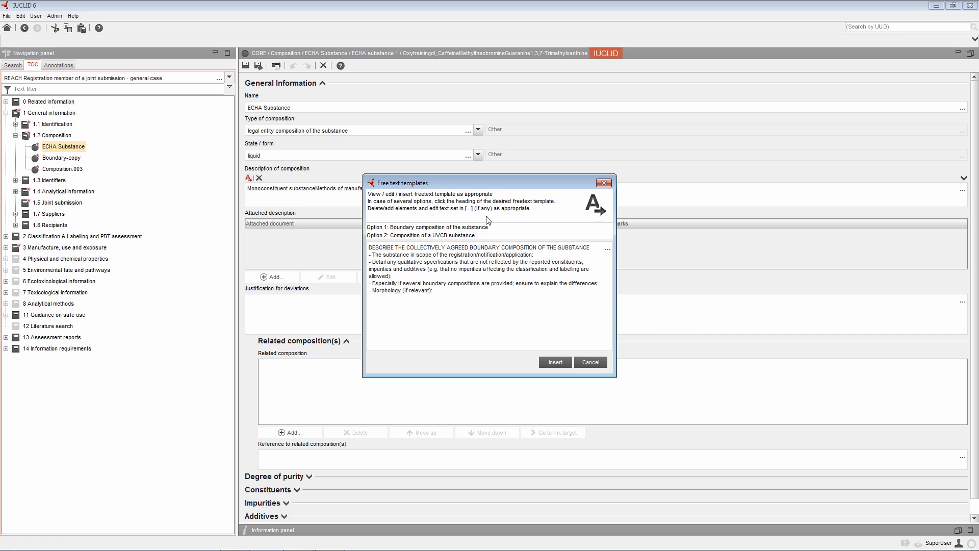
click(479, 228)
click(474, 236)
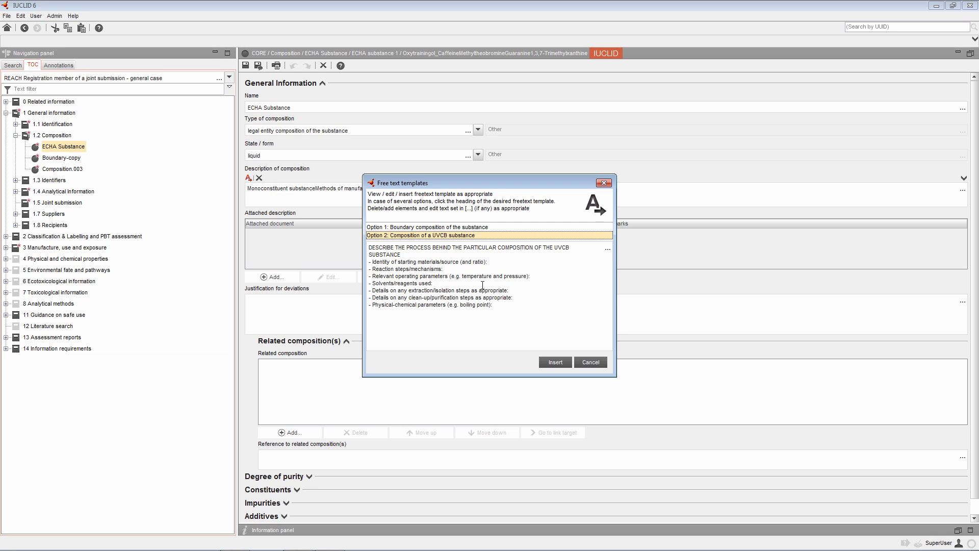
click(590, 362)
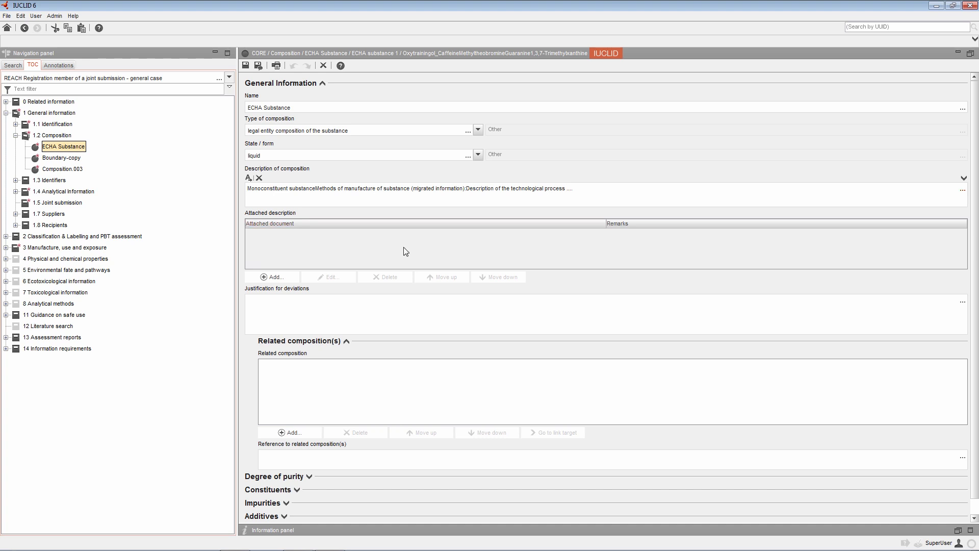
click(276, 277)
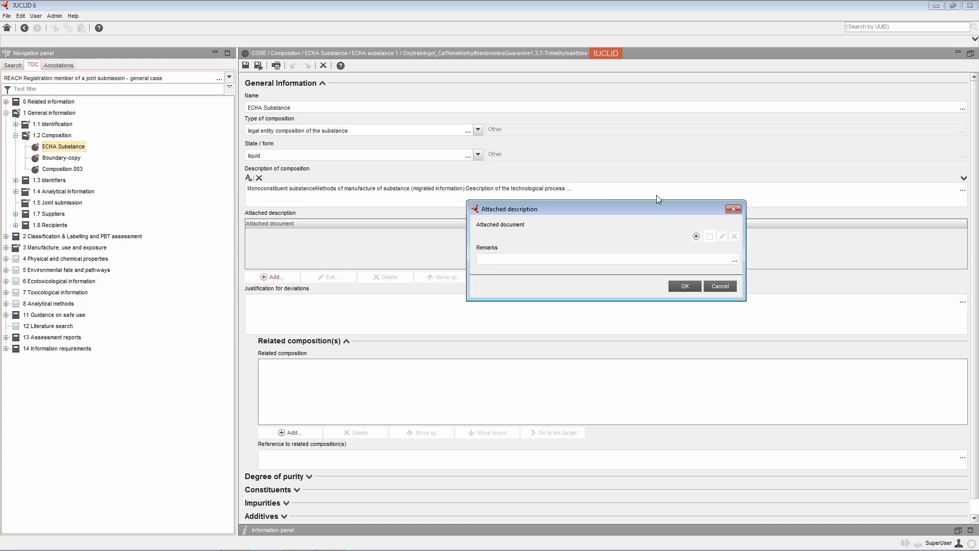
click(695, 236)
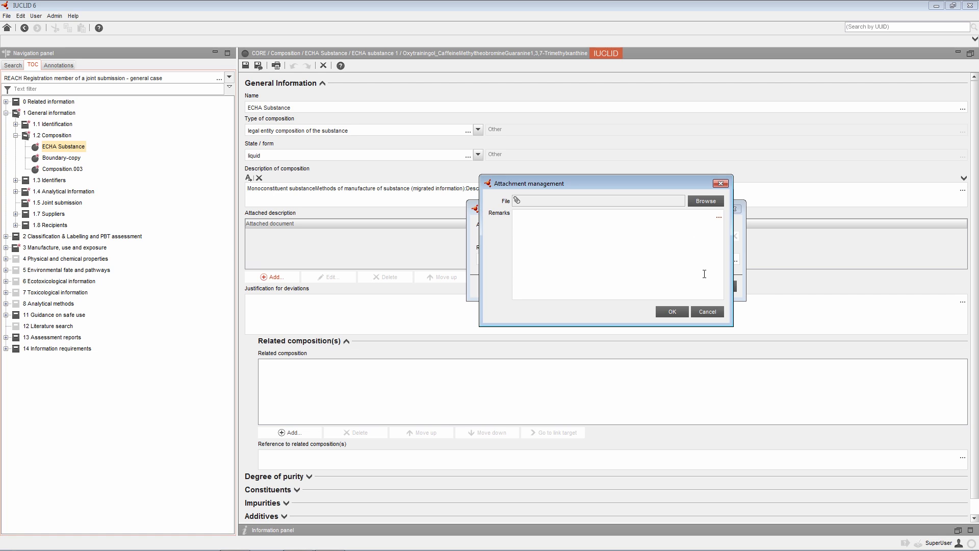
click(709, 313)
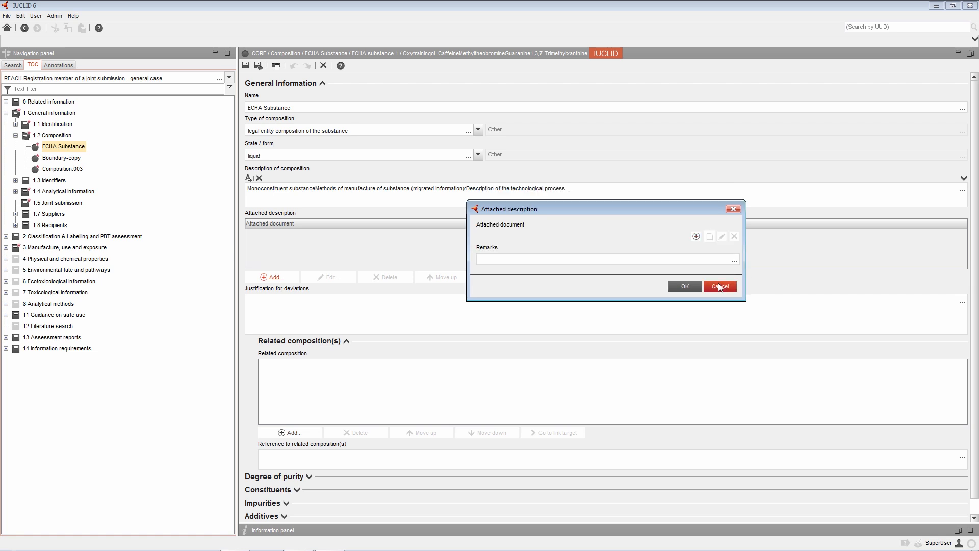
click(719, 286)
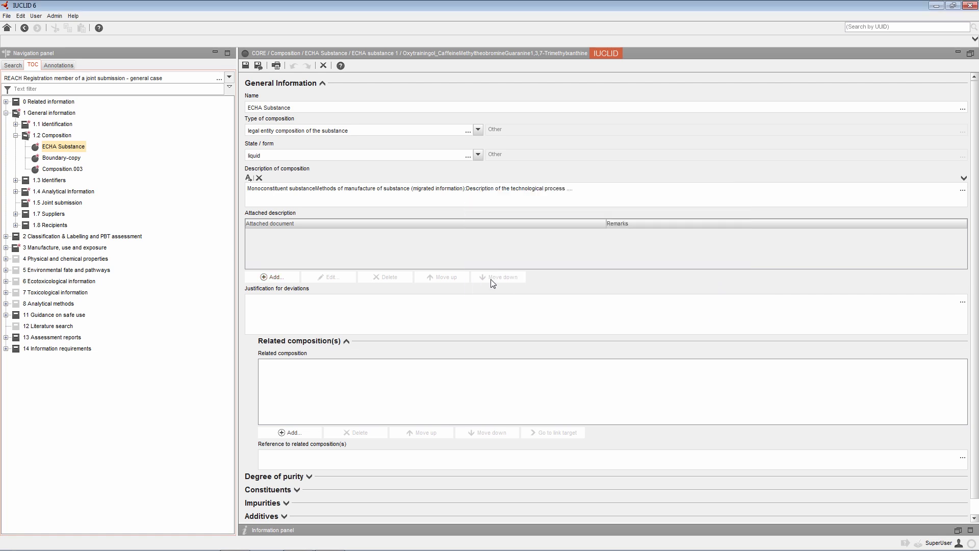
Step: Examine the degree of purity and the constituents with their concentrations in the ECHA Substance composition record
scroll(477, 284, down, 1)
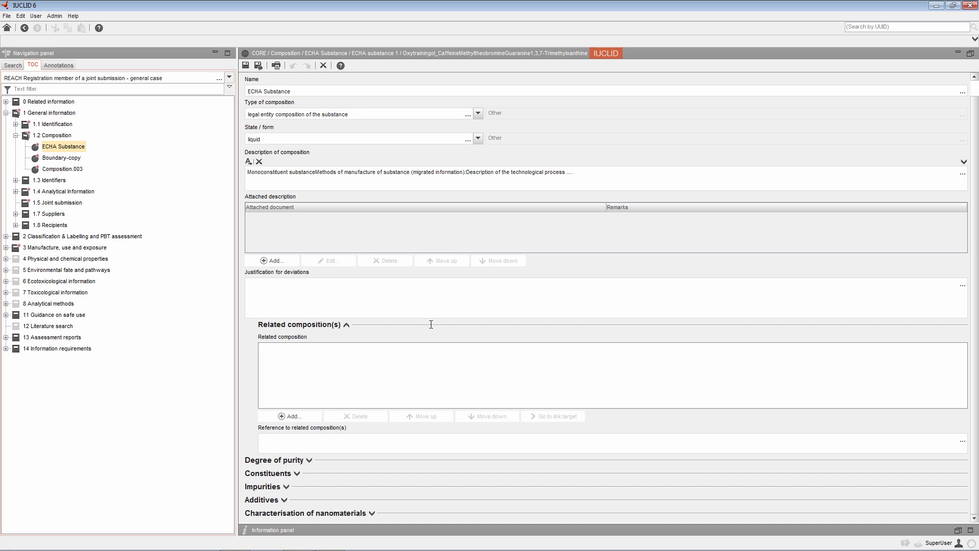
click(309, 461)
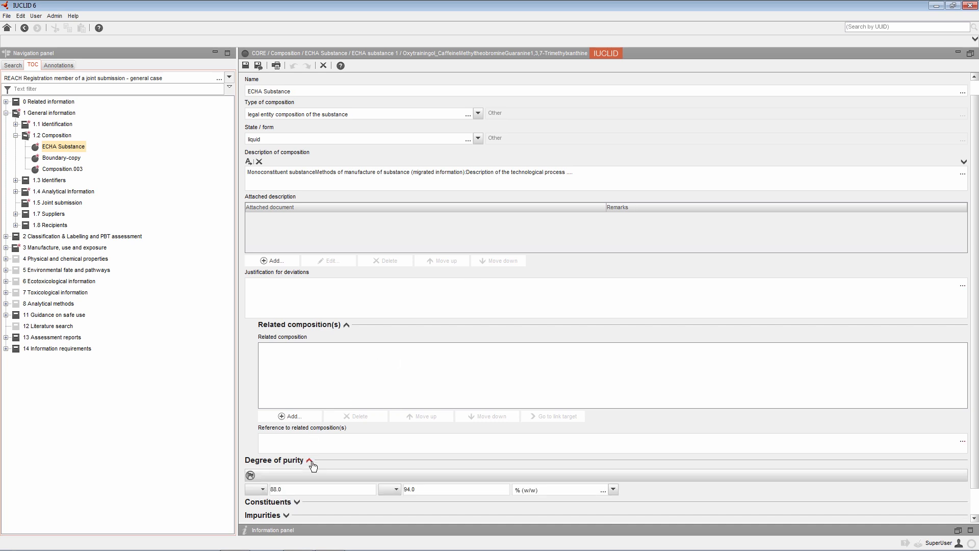
scroll(313, 465, down, 2)
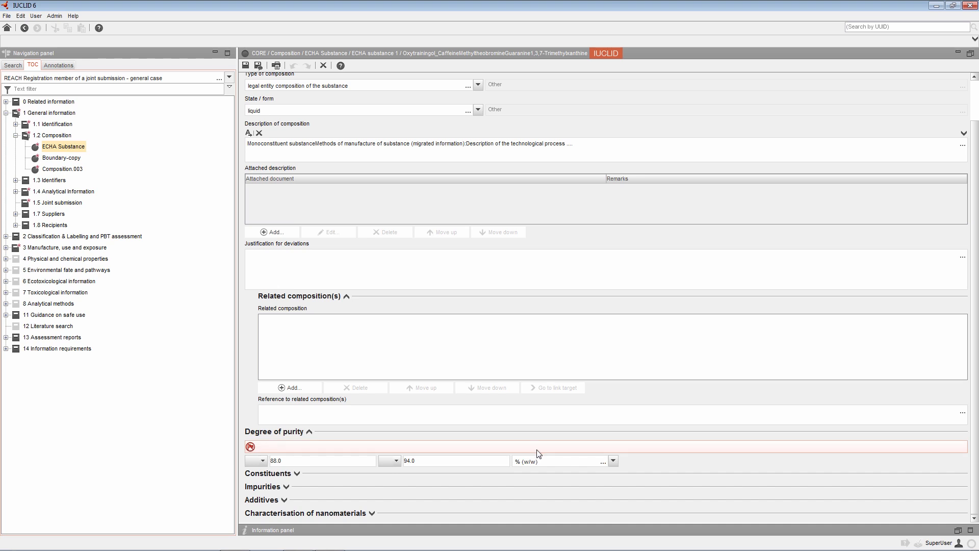
click(297, 474)
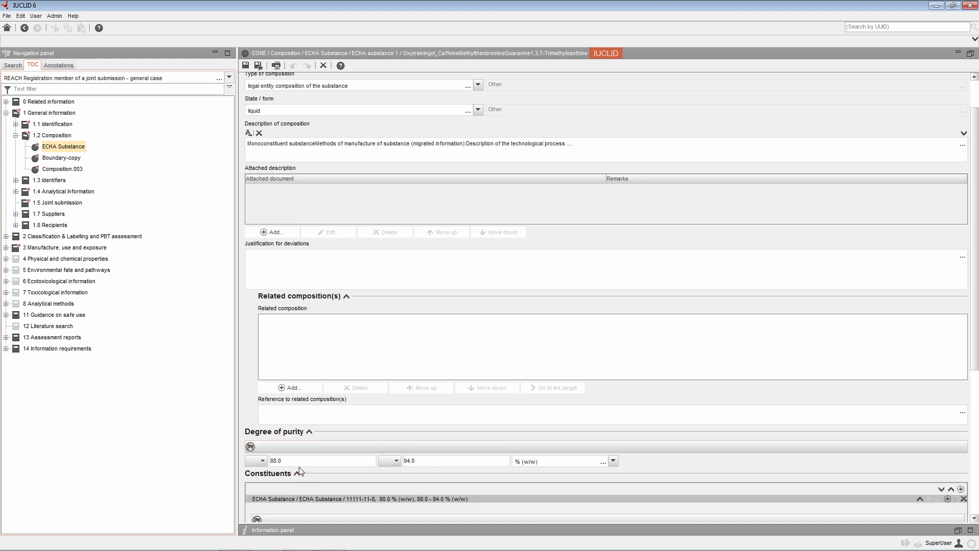
scroll(313, 405, down, 3)
scroll(313, 406, down, 10)
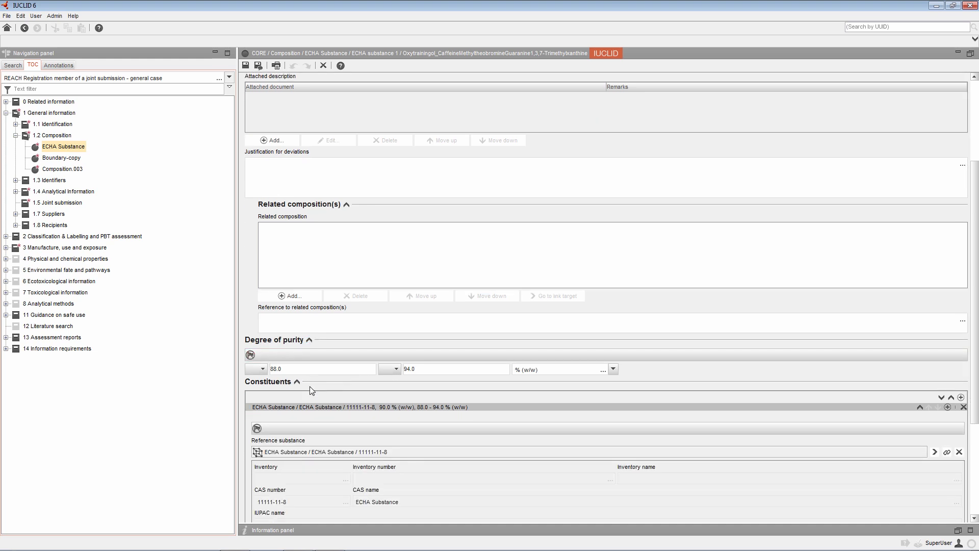
scroll(309, 379, down, 1)
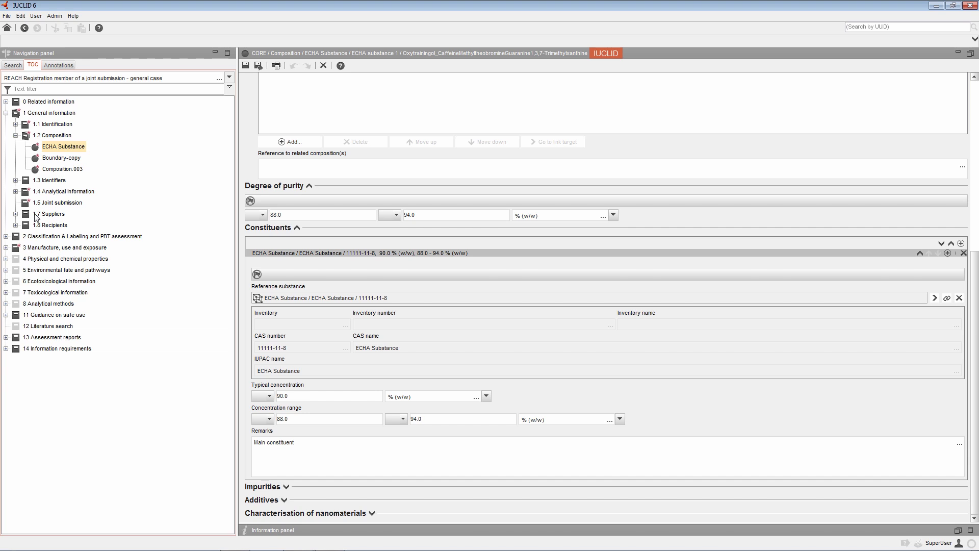
Step: Open the Analytical information record under section 1.4 and display its methods and results of analysis
click(15, 192)
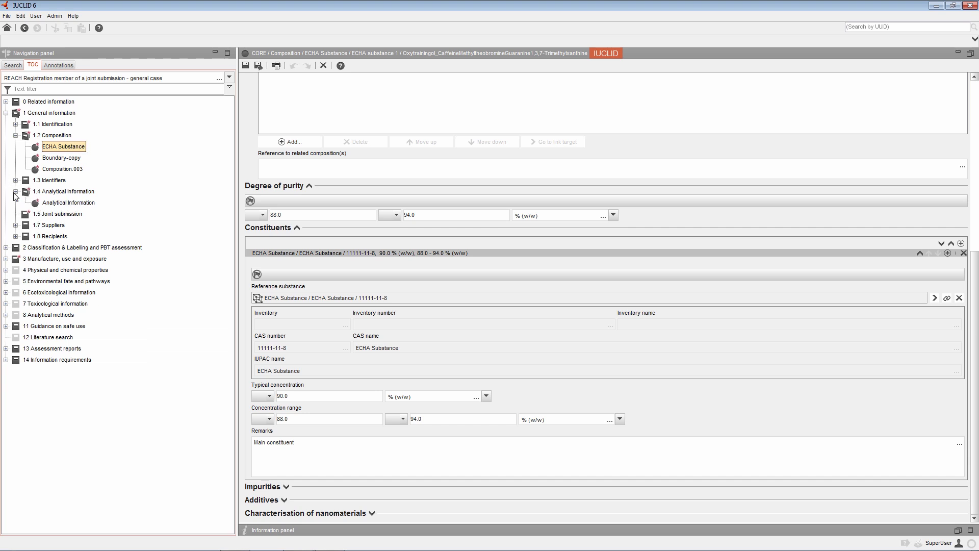
click(56, 205)
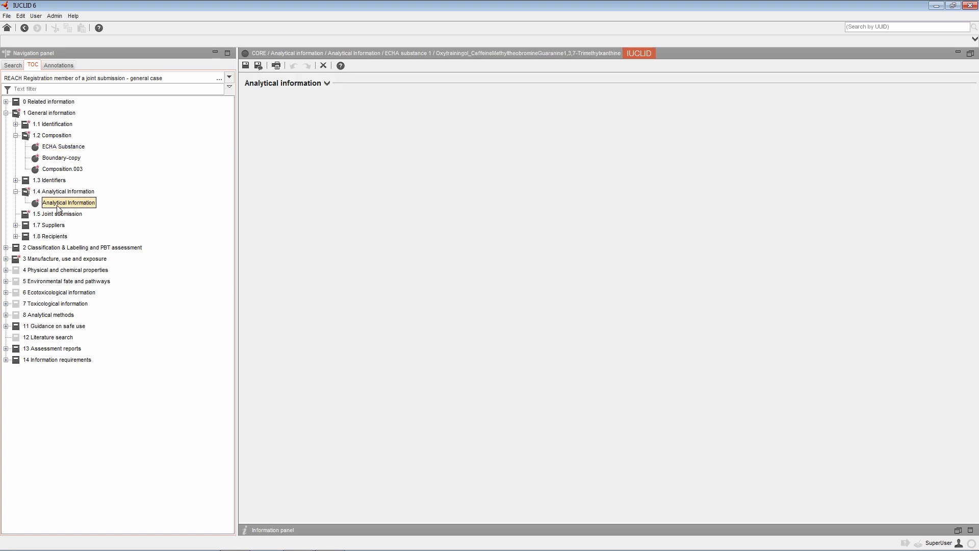
click(327, 84)
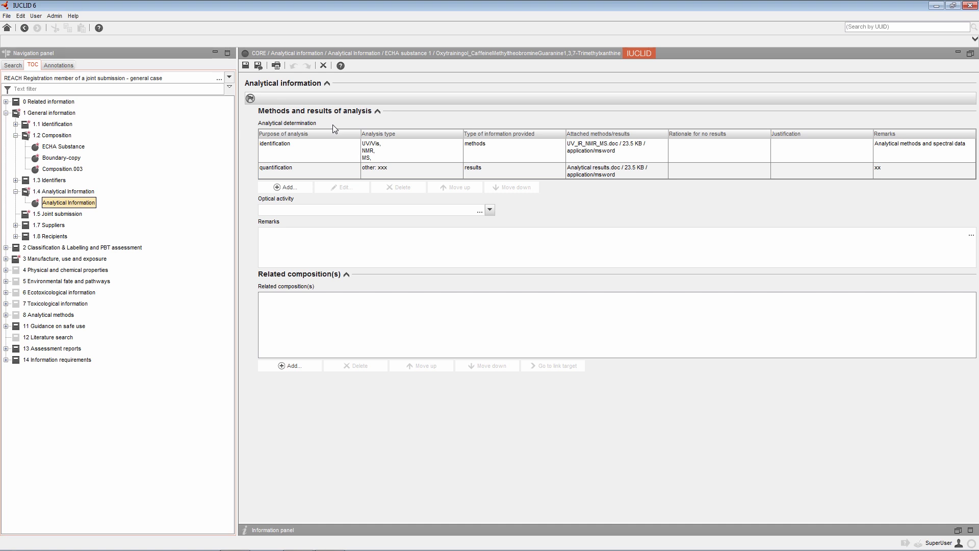
Step: Try changing the identification entry's purpose of analysis to "identification and quantification" in the analytical determination table, and cancel the edit
click(308, 157)
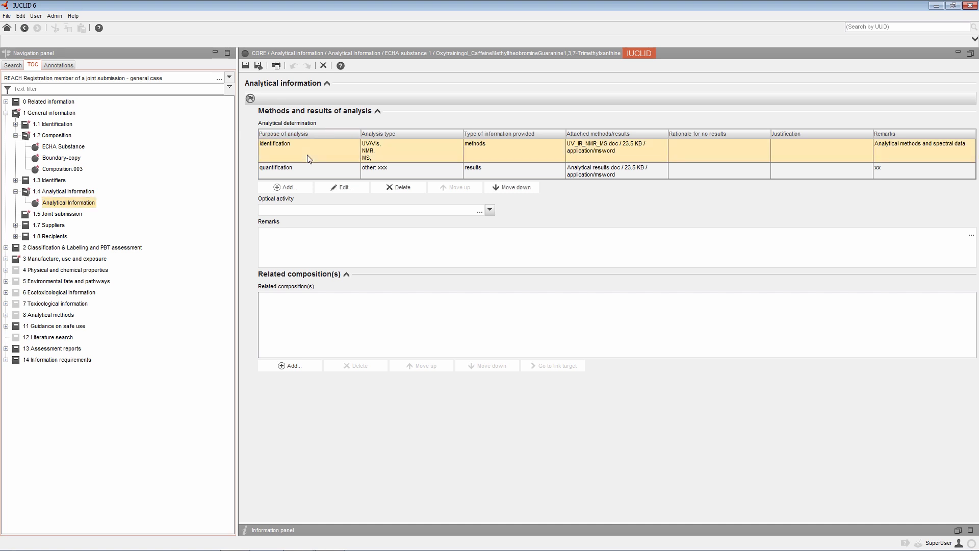
click(357, 192)
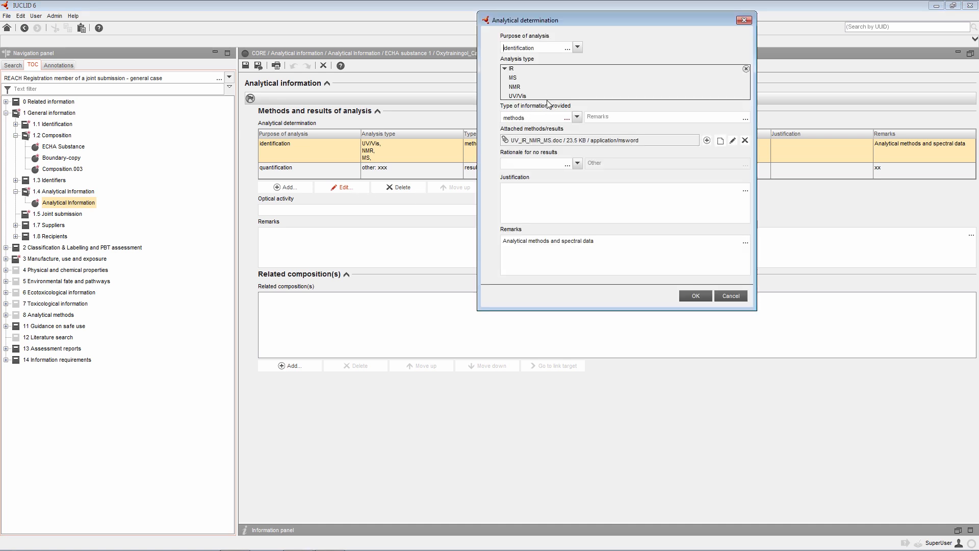
click(578, 48)
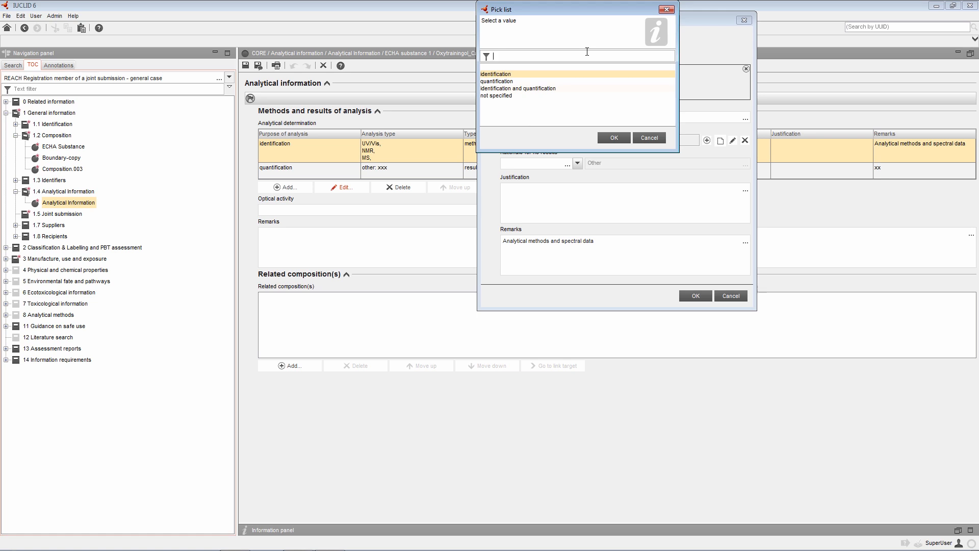
click(583, 89)
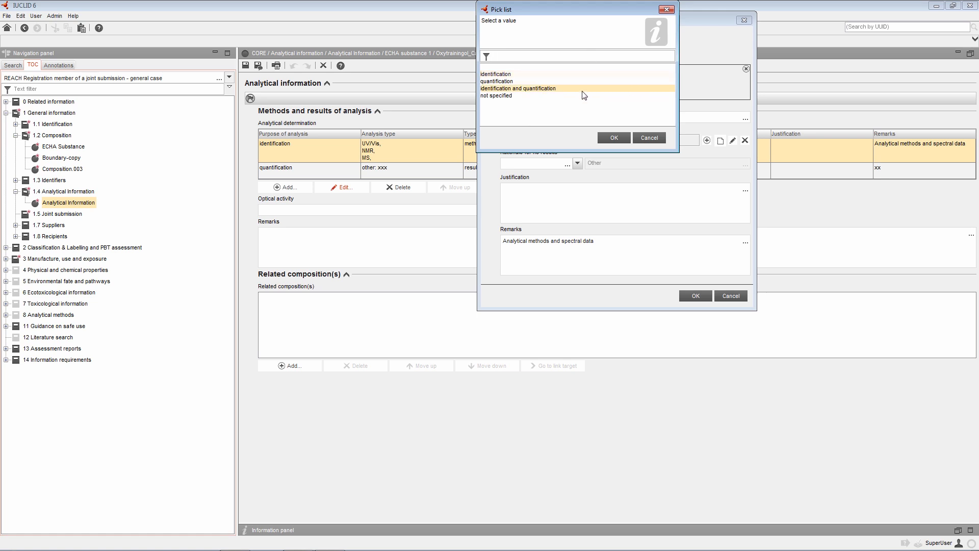
click(612, 139)
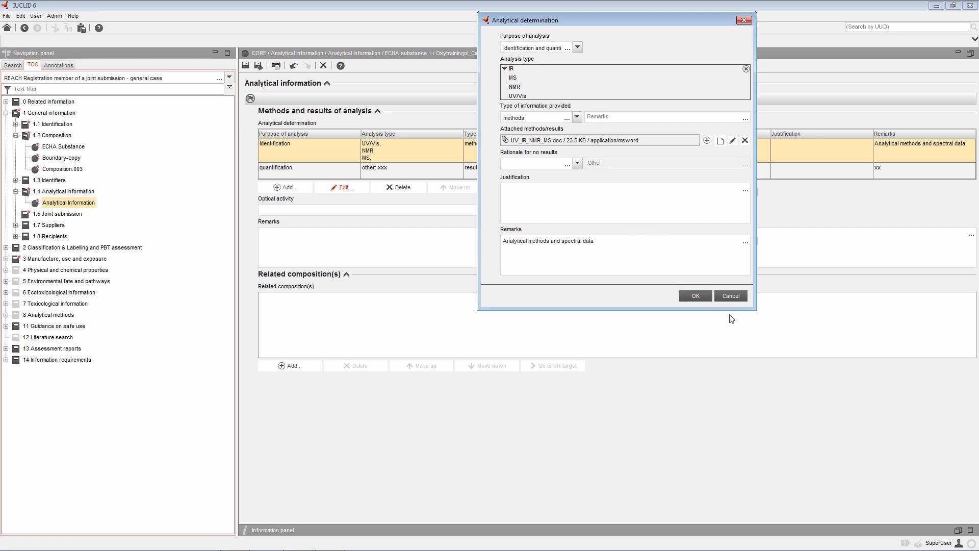
click(730, 295)
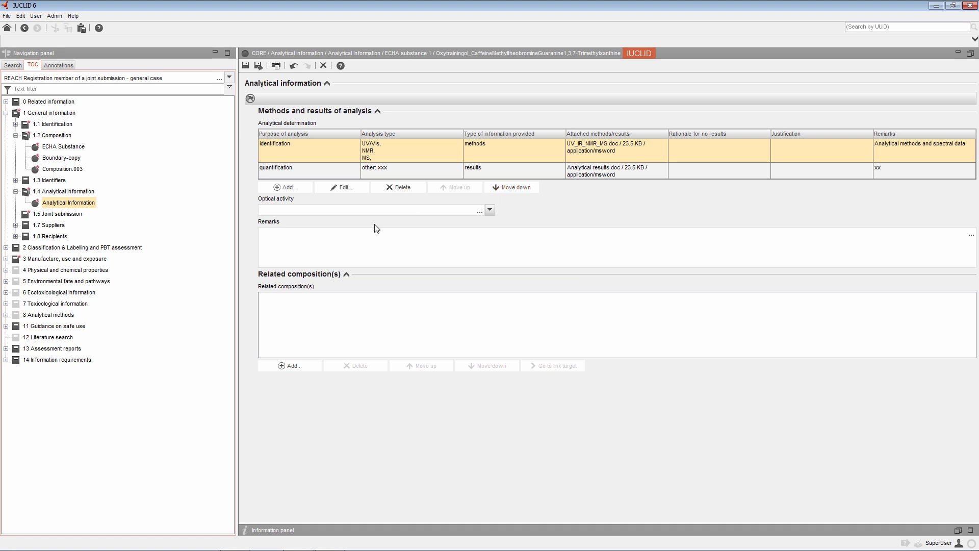
Step: Open the 2010 record under section 3.2 Estimated quantities, saving the pending changes, and display its total tonnage
click(5, 259)
click(49, 272)
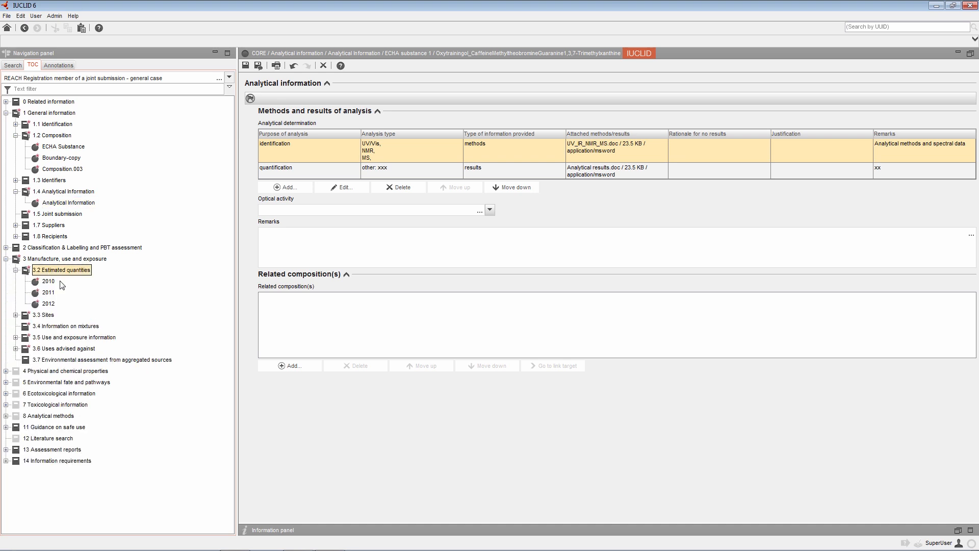
click(50, 282)
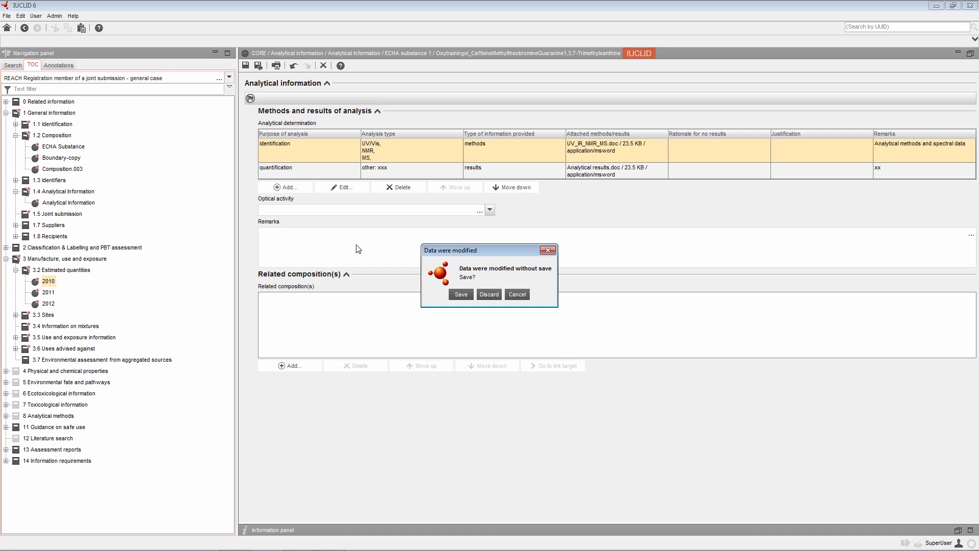
click(462, 295)
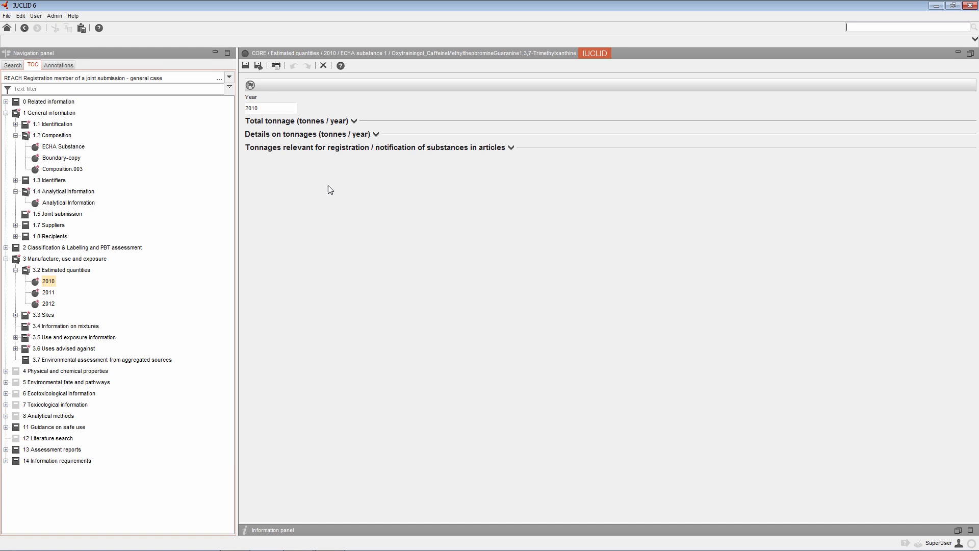
click(355, 123)
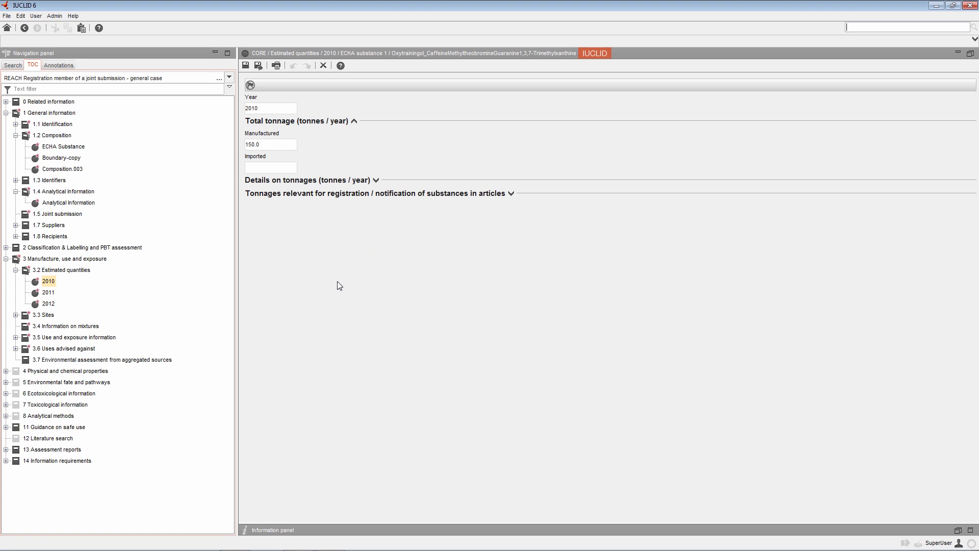
Step: Open the Manufacture of substance record under section 3.5.1 Manufacture and briefly consult the built-in help
double_click(56, 338)
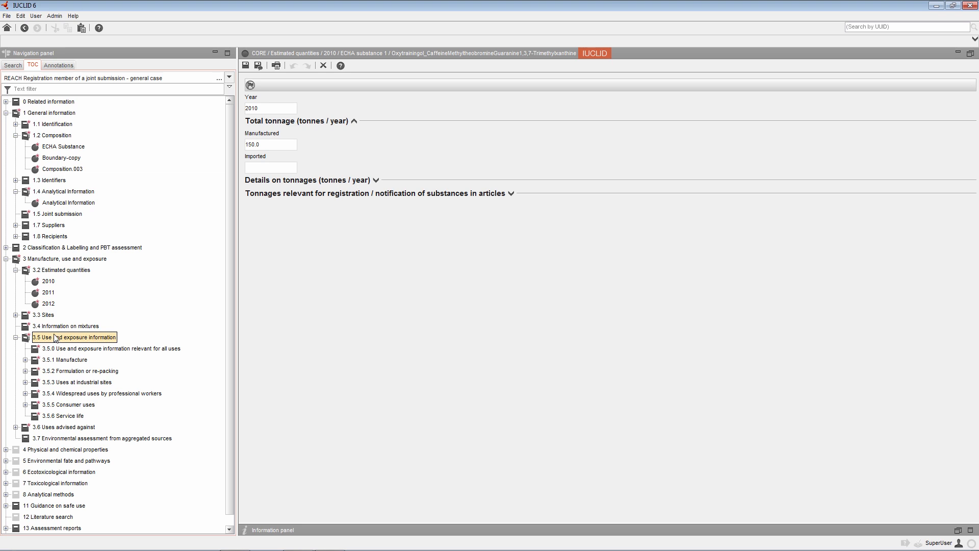
scroll(55, 338, down, 1)
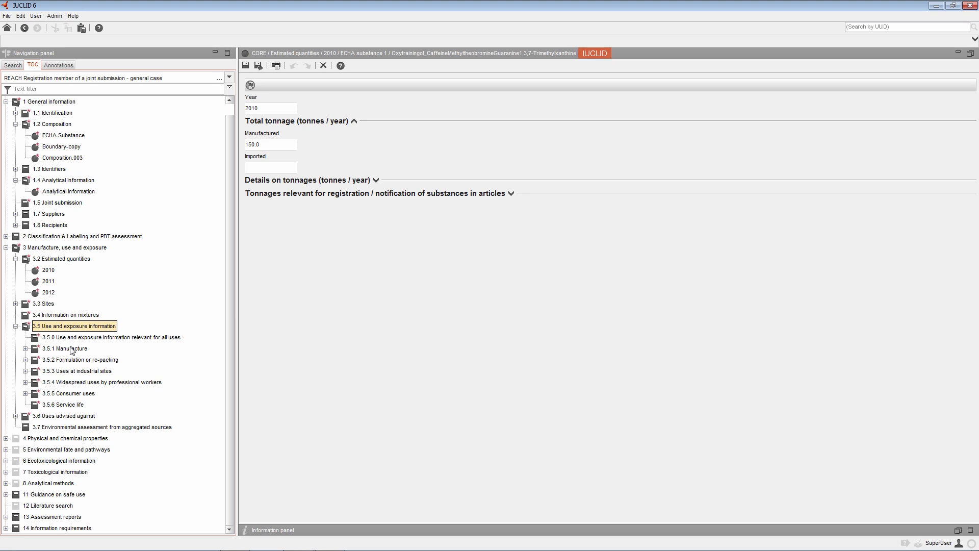
double_click(76, 350)
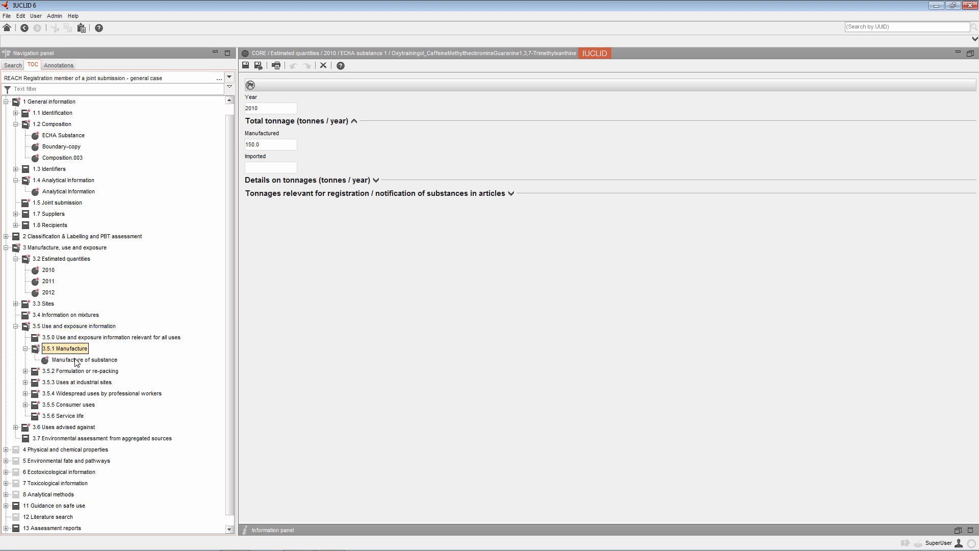
click(75, 360)
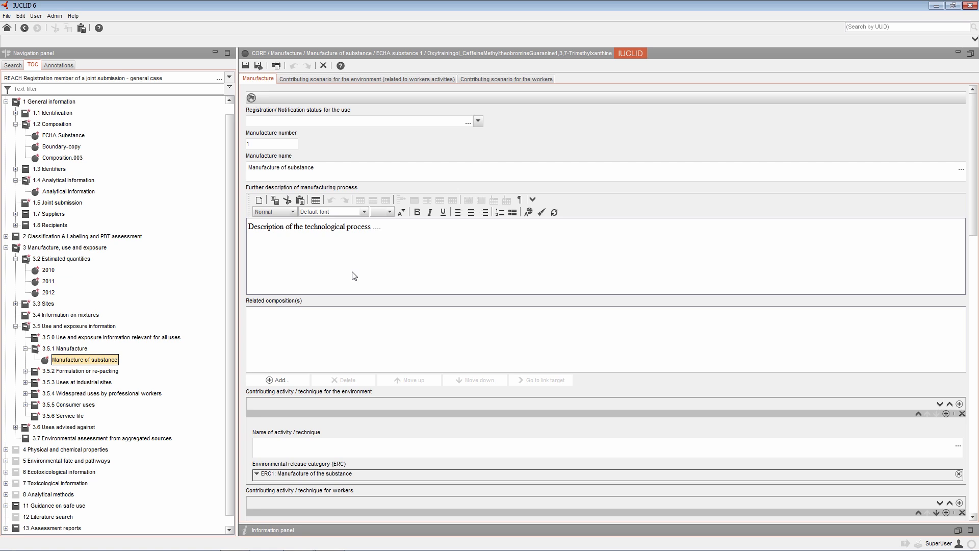
key(F1)
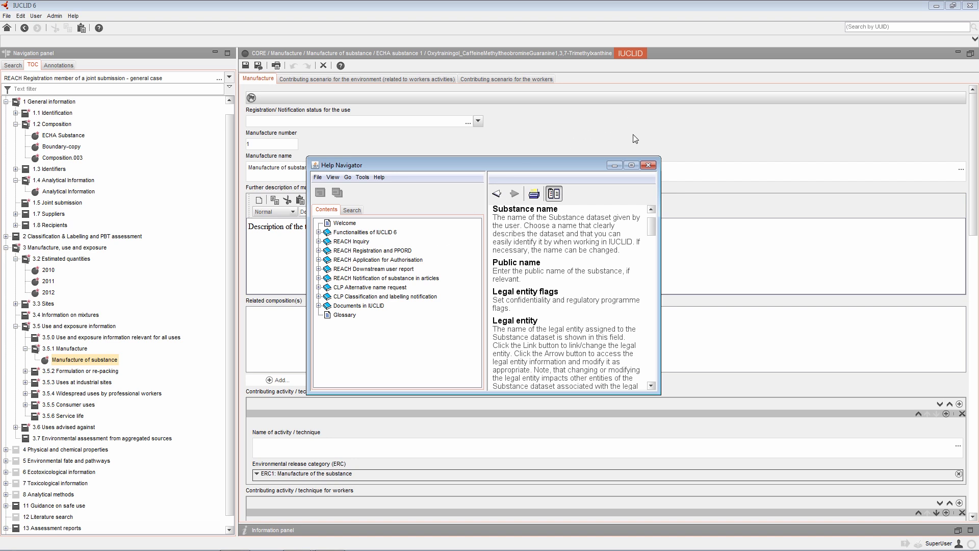
click(649, 165)
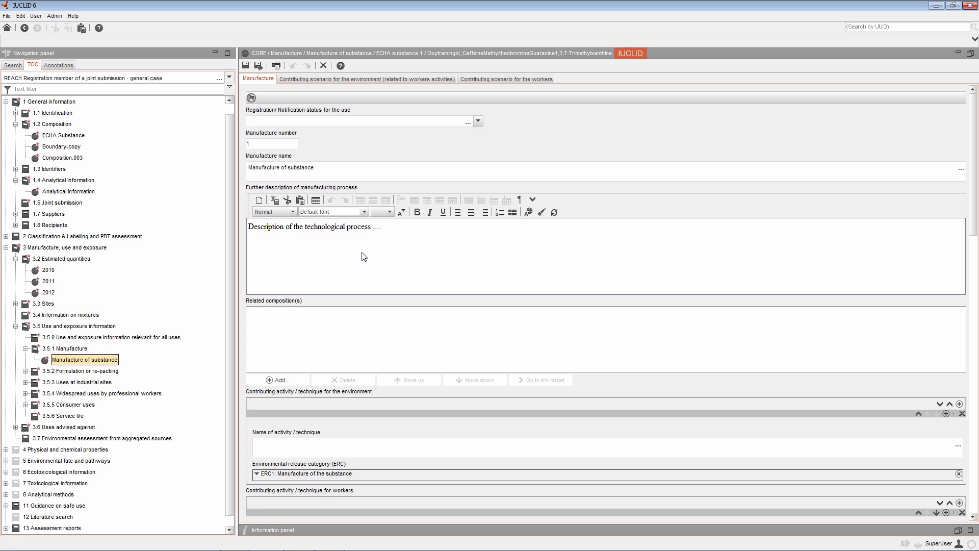
Step: Switch the substance's table of contents to "REACH Registration 10 - 100 tonnes"
click(231, 77)
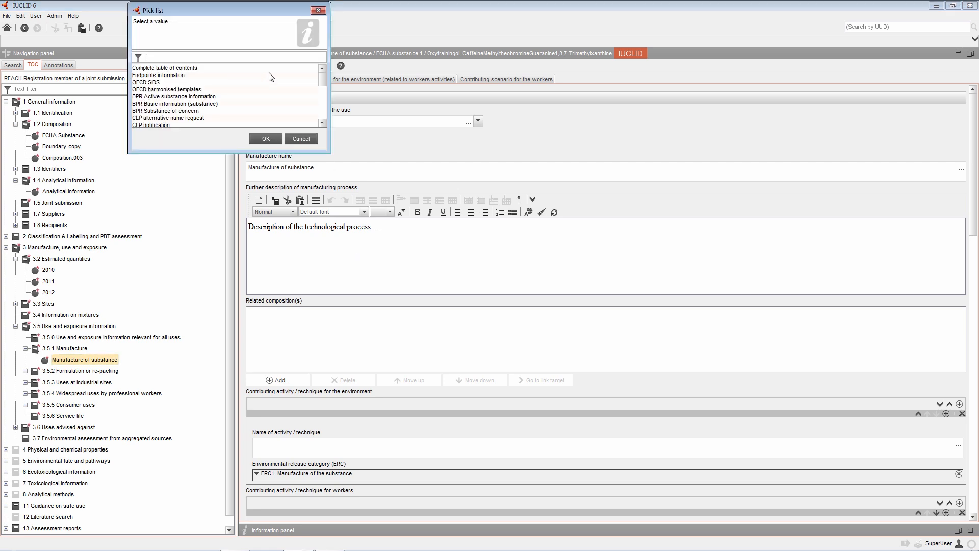
scroll(270, 77, down, 3)
scroll(271, 77, down, 2)
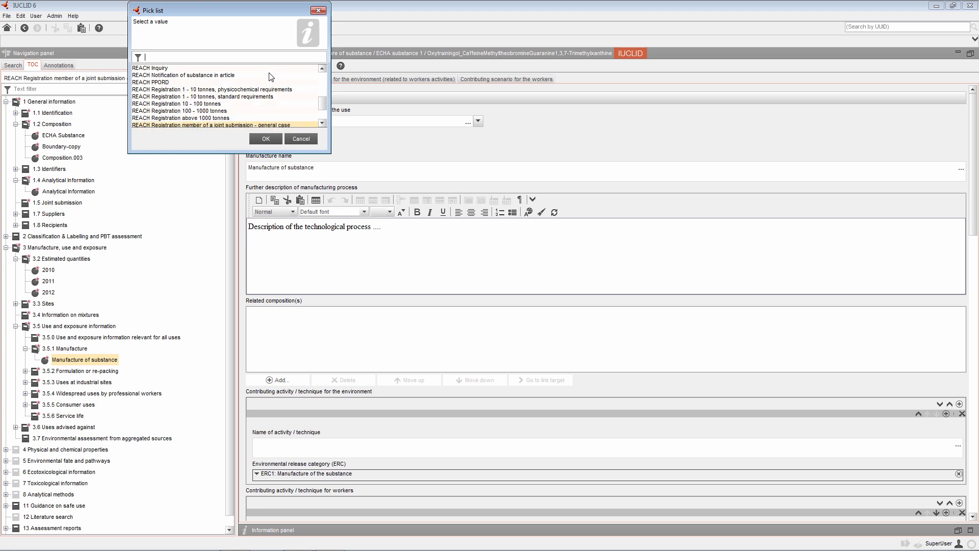
click(213, 104)
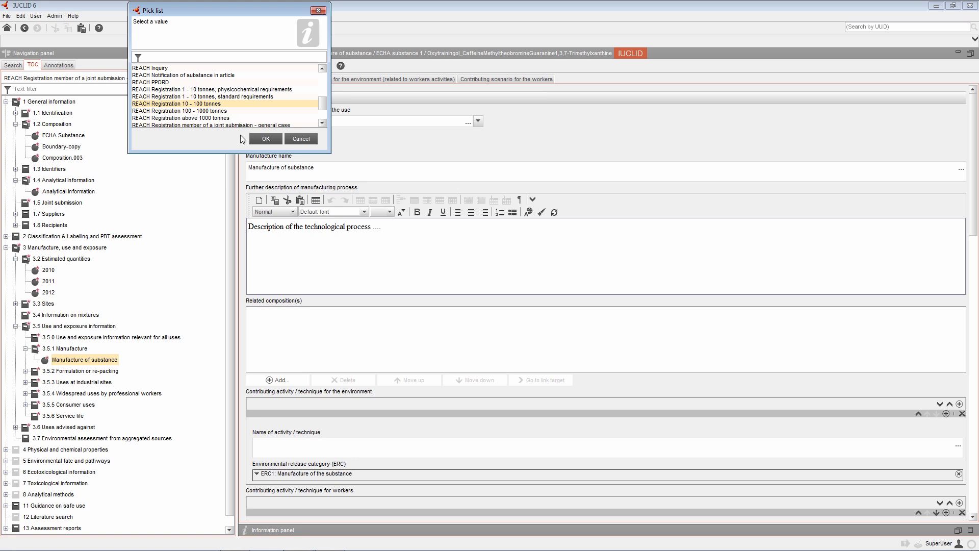
click(257, 140)
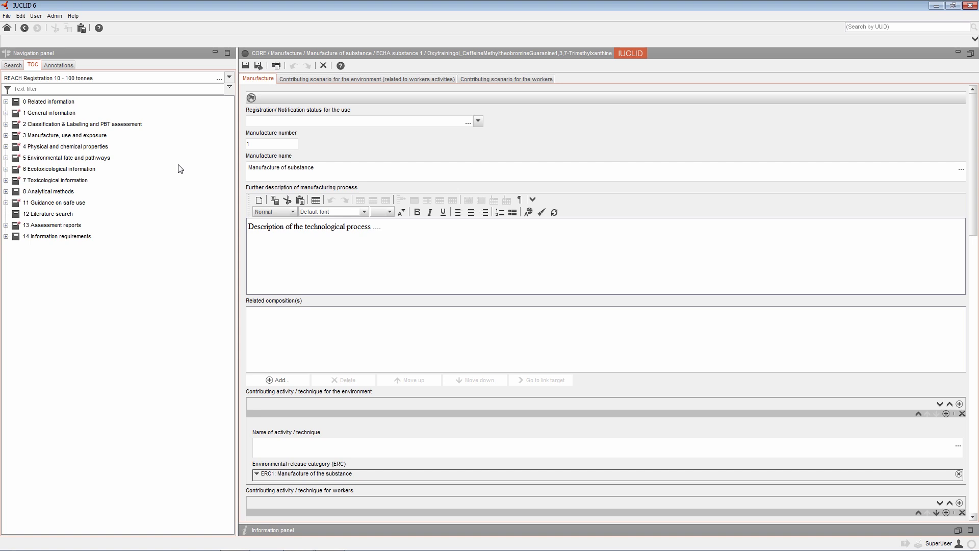
Step: Open the endpoint study record "Biodegradation in water: screening tests.002" under section 5.2.1 of Environmental fate and pathways
click(6, 157)
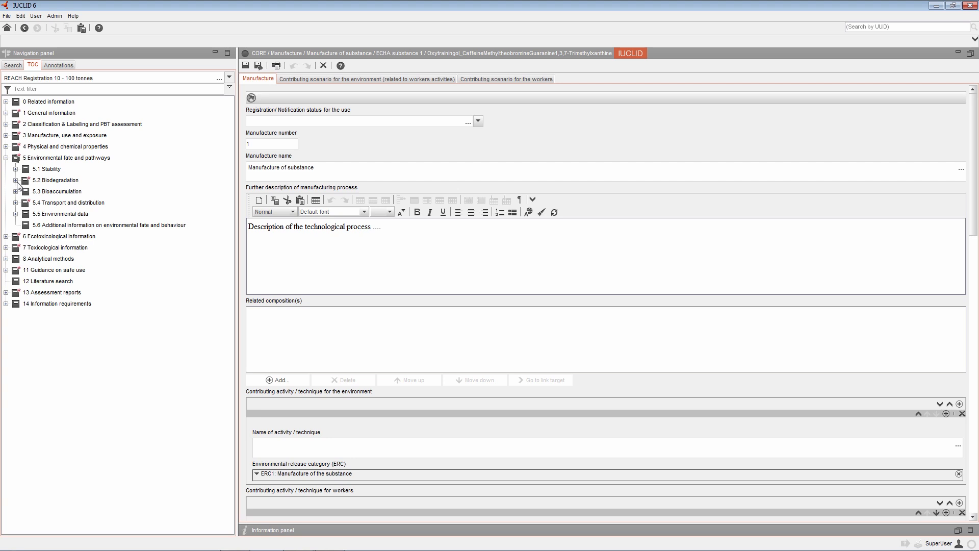
click(16, 180)
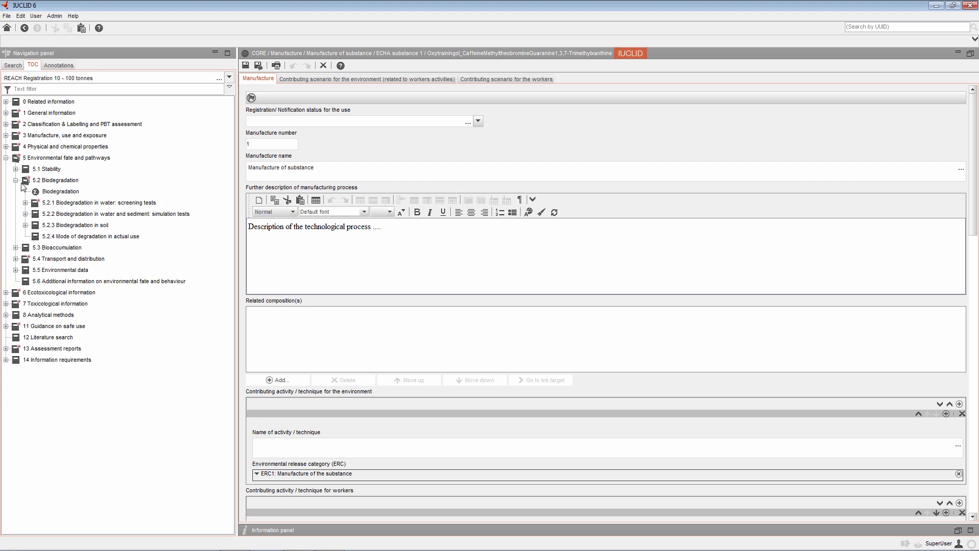
double_click(57, 202)
click(73, 224)
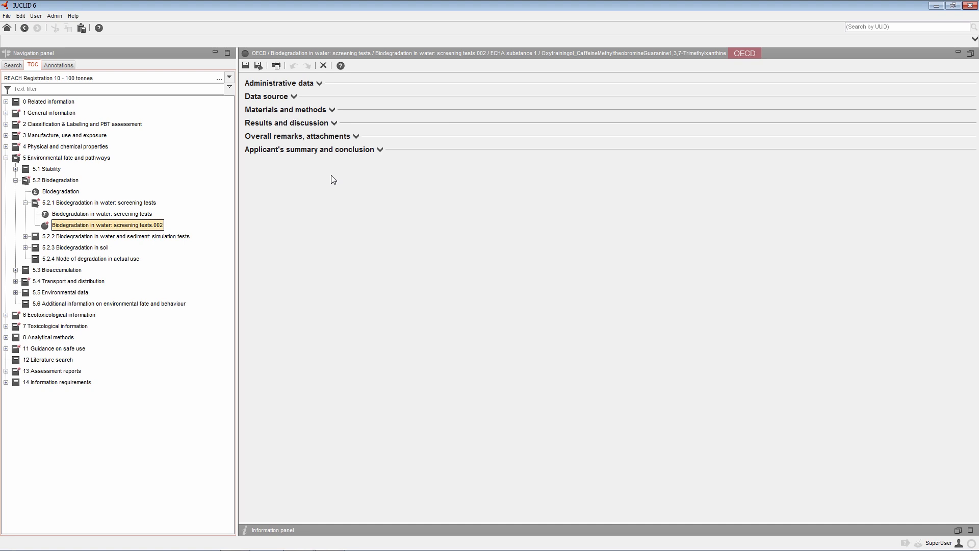
Step: Examine the biodegradation study record's administrative data and its data source reference
click(319, 84)
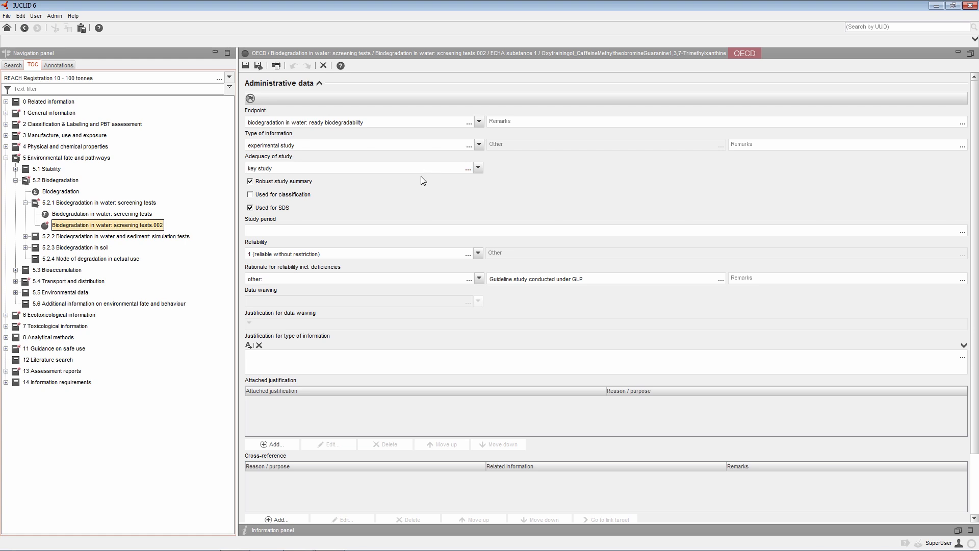
scroll(423, 214, down, 3)
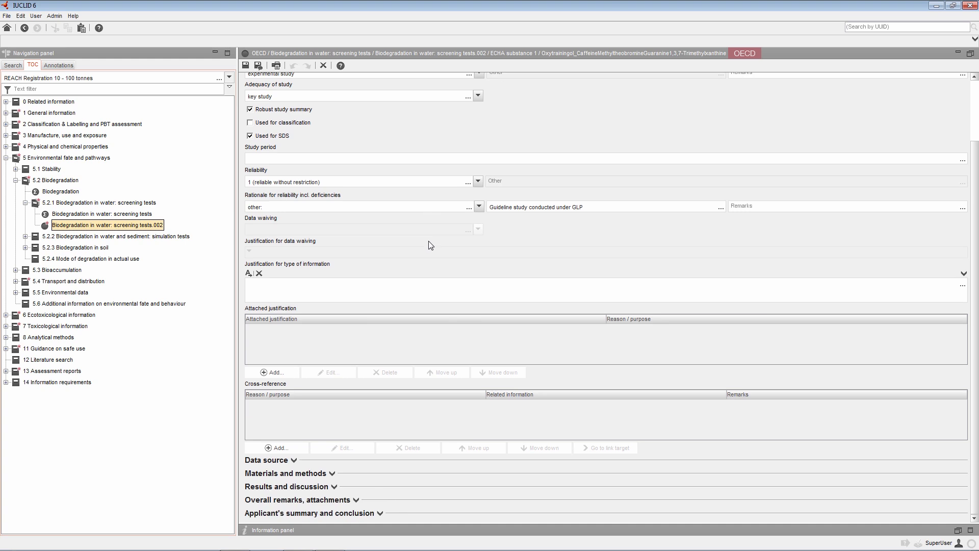
click(294, 463)
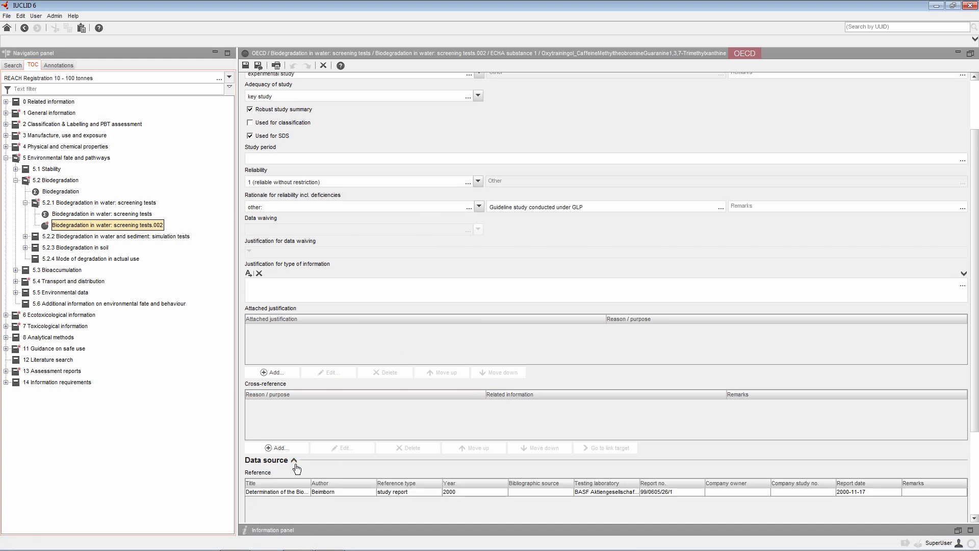
Step: Examine the biodegradation study record's remaining data source details and its Materials and methods section
scroll(297, 468, down, 3)
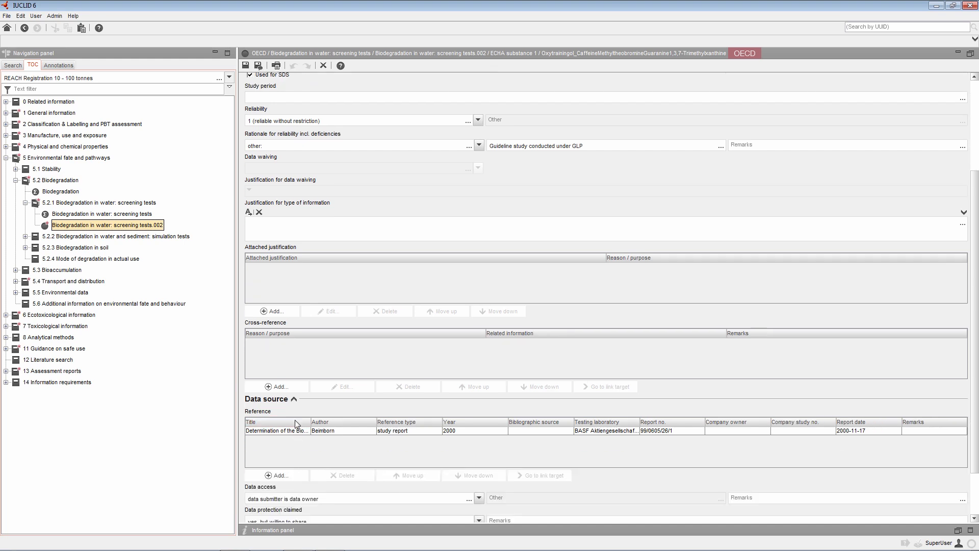
scroll(304, 414, down, 3)
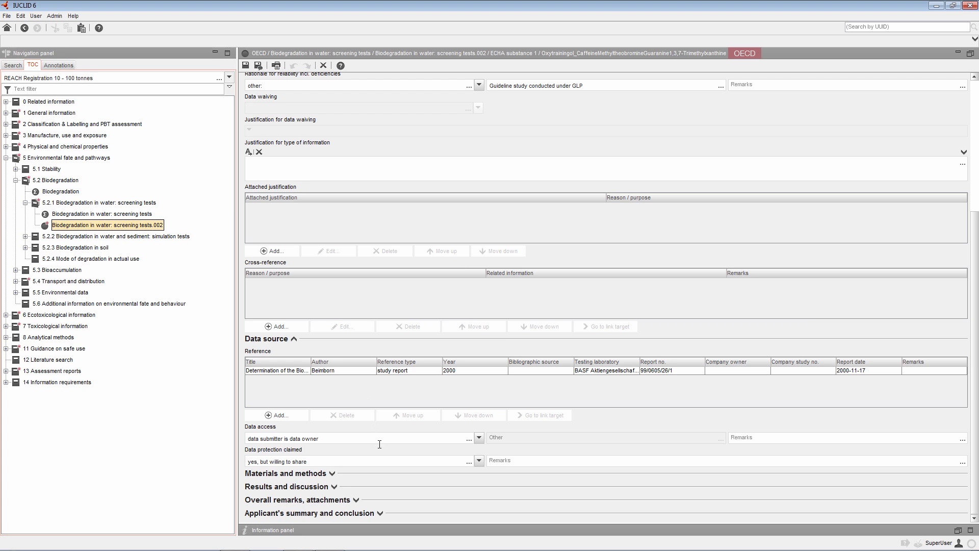
click(332, 474)
scroll(357, 370, down, 3)
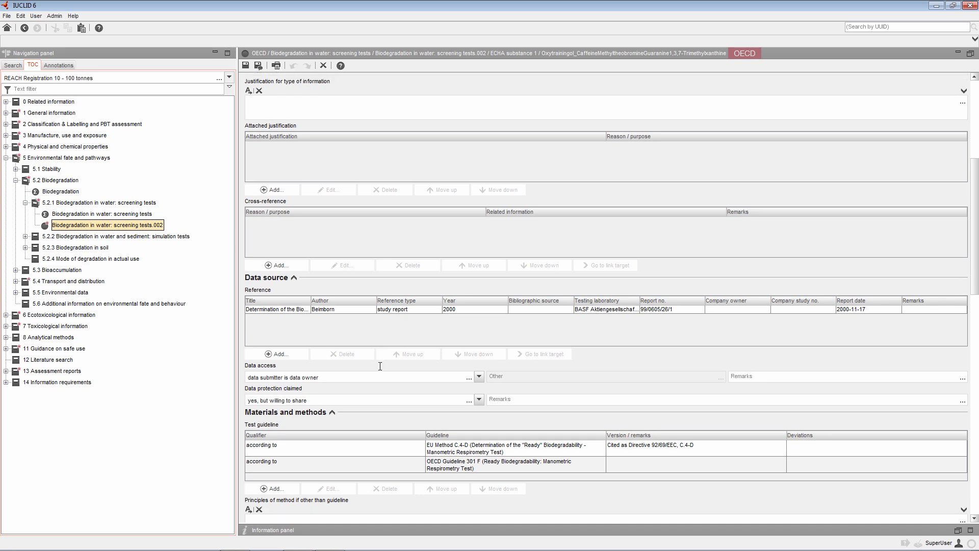
scroll(390, 377, down, 3)
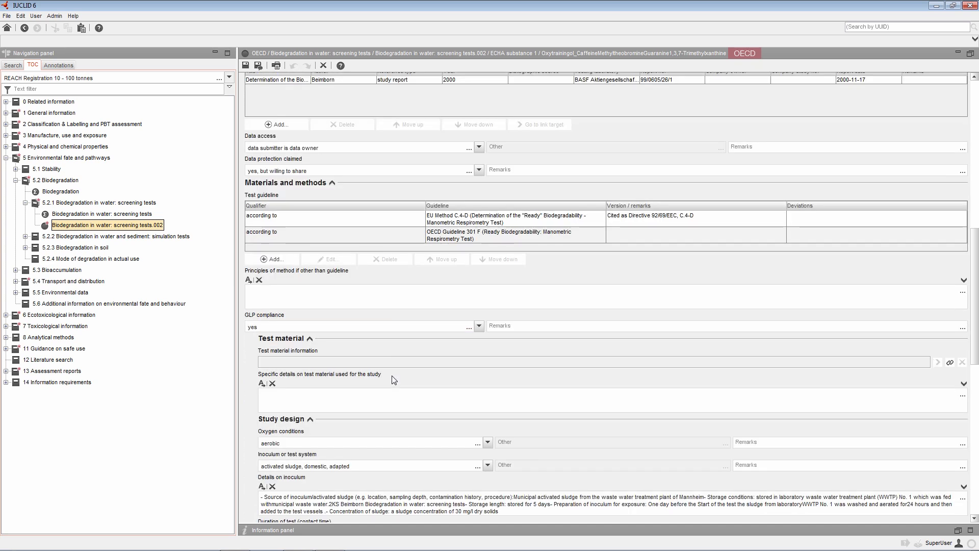
scroll(393, 379, down, 2)
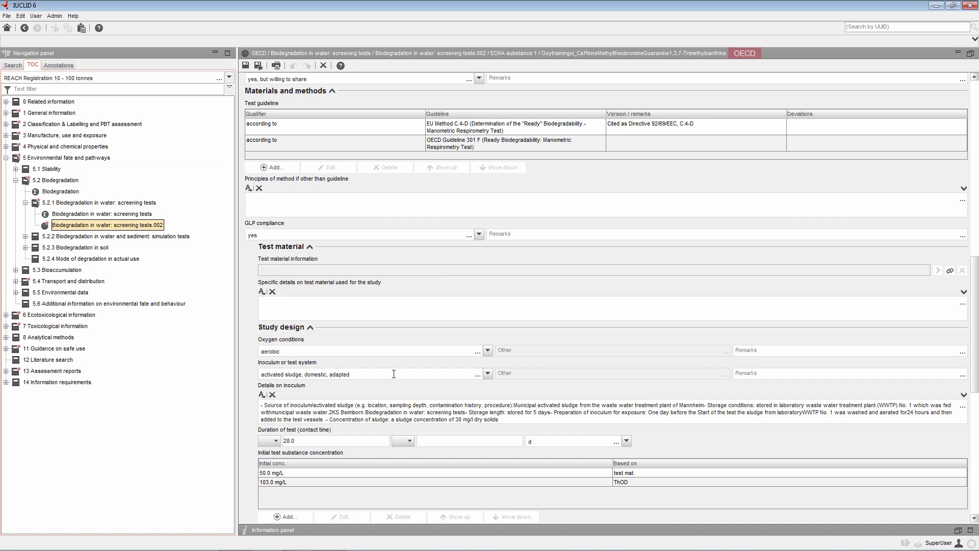
scroll(394, 373, down, 9)
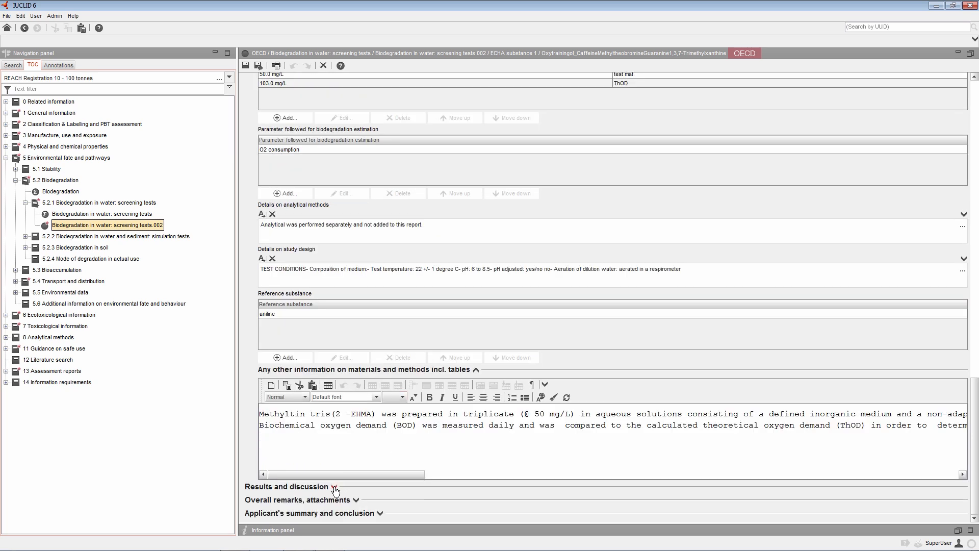
Step: Examine the Results and discussion section of the biodegradation study record, including the % degradation and BOD5 / COD tables
click(334, 488)
scroll(363, 410, down, 5)
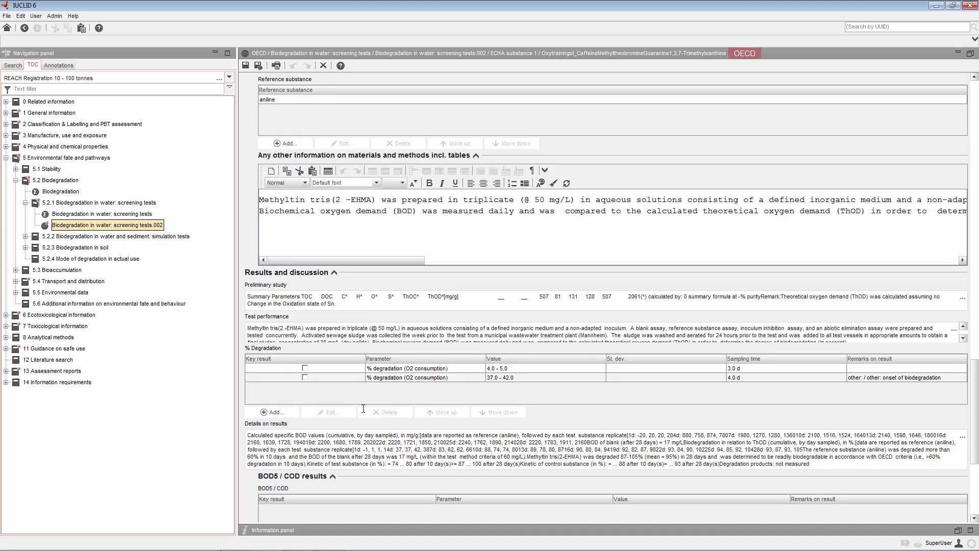
scroll(363, 408, down, 3)
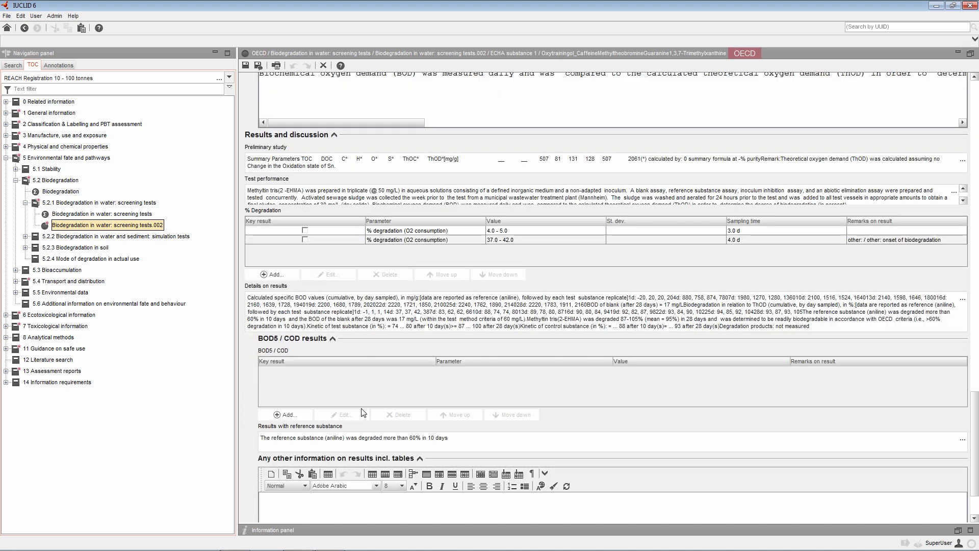
scroll(363, 411, down, 2)
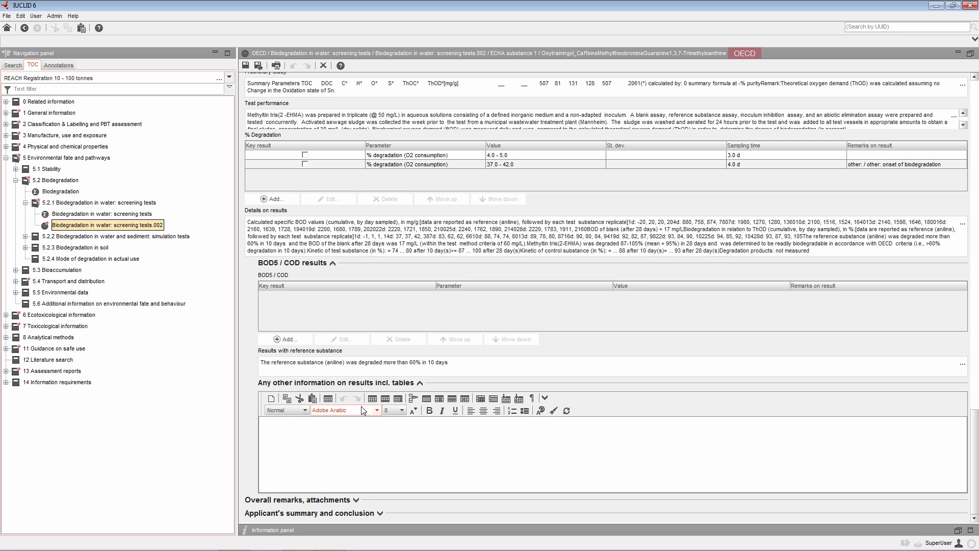
Step: Review the study record's overall remarks, attachments and applicant's summary and conclusion, and save the record
click(356, 500)
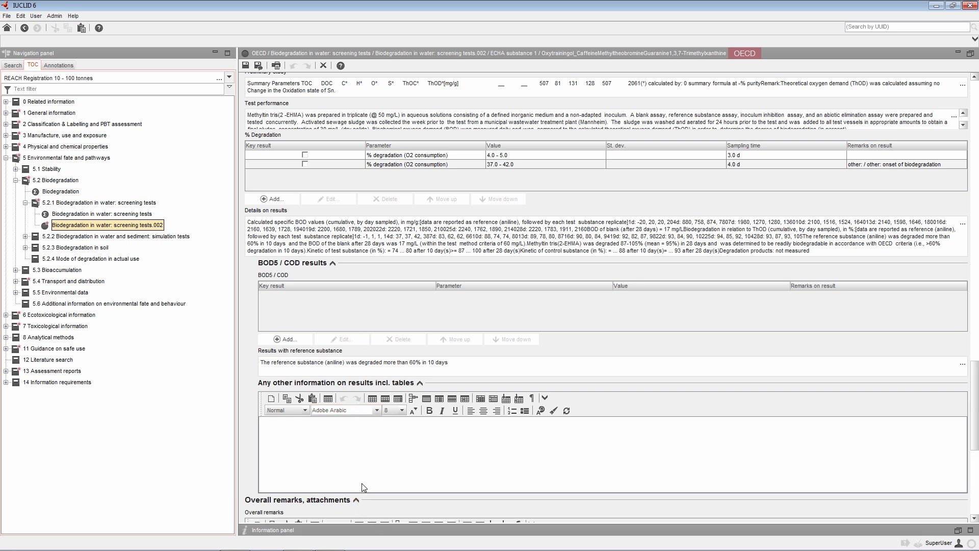
scroll(362, 482, down, 5)
scroll(363, 482, down, 5)
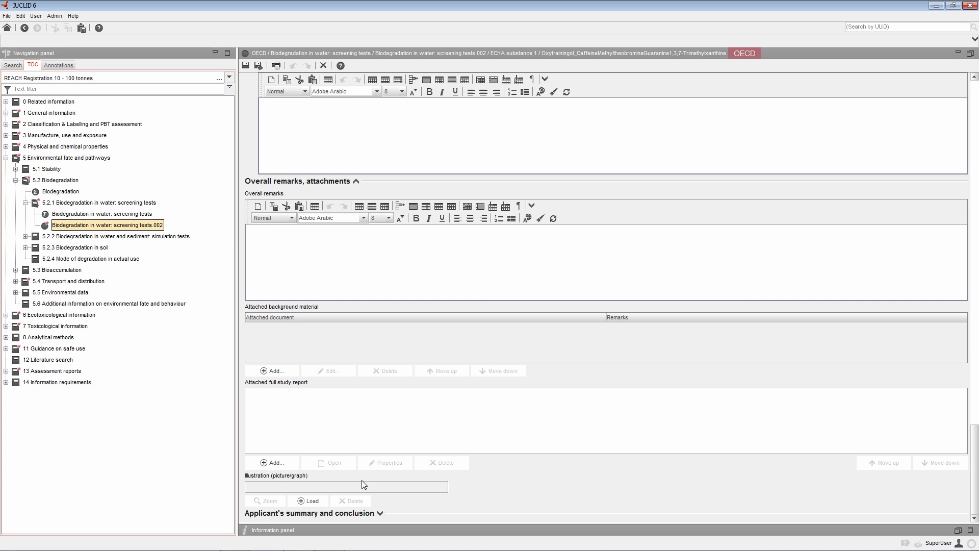
click(380, 517)
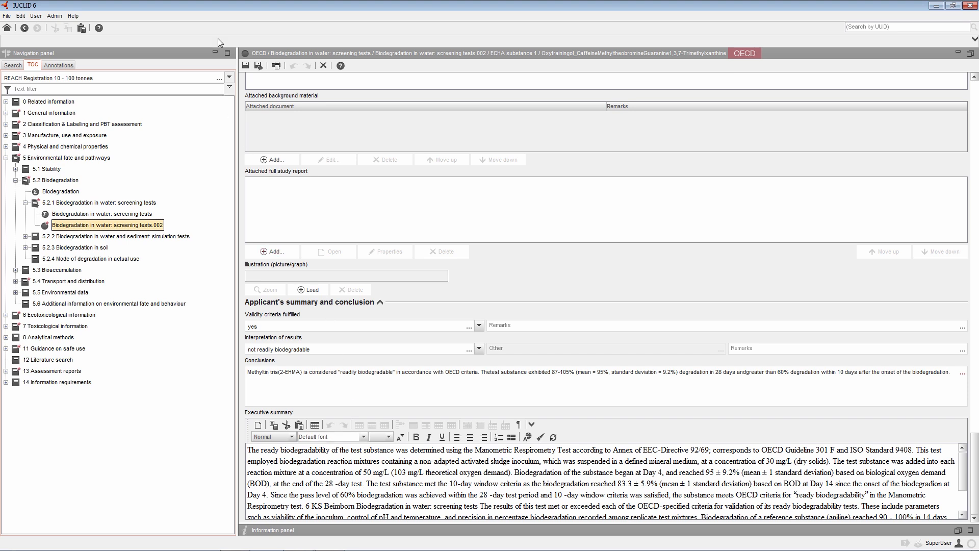
click(246, 66)
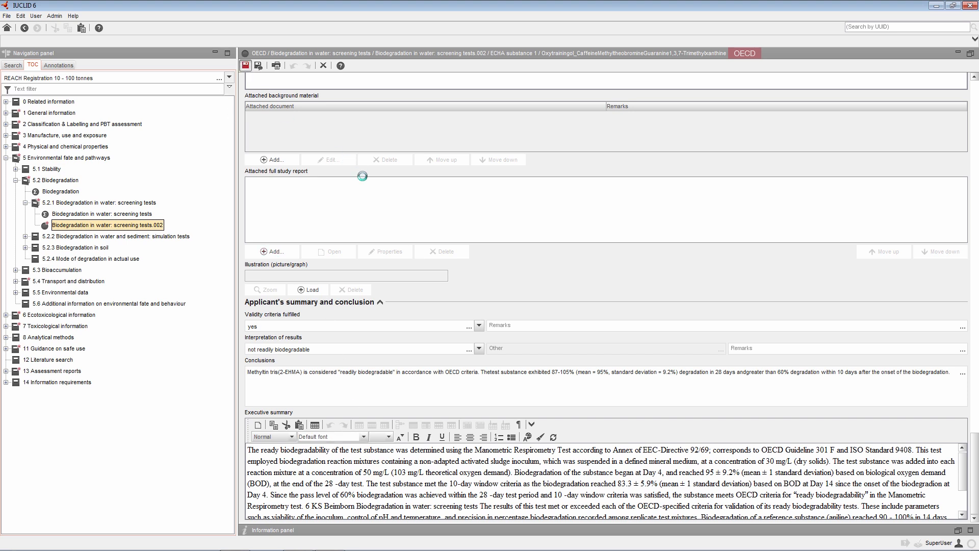
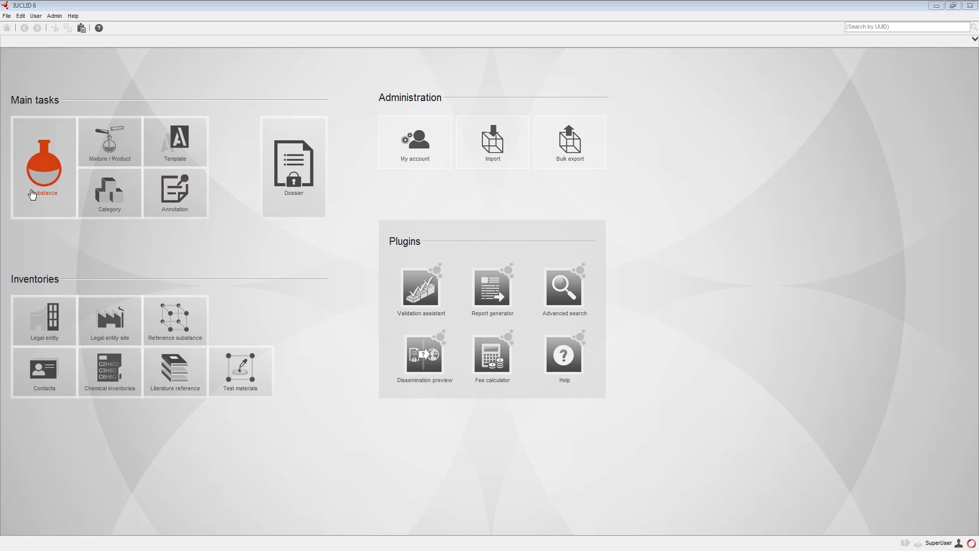
Step: Open the Validation assistant for ECHA substance 2 from the list of substances
click(32, 193)
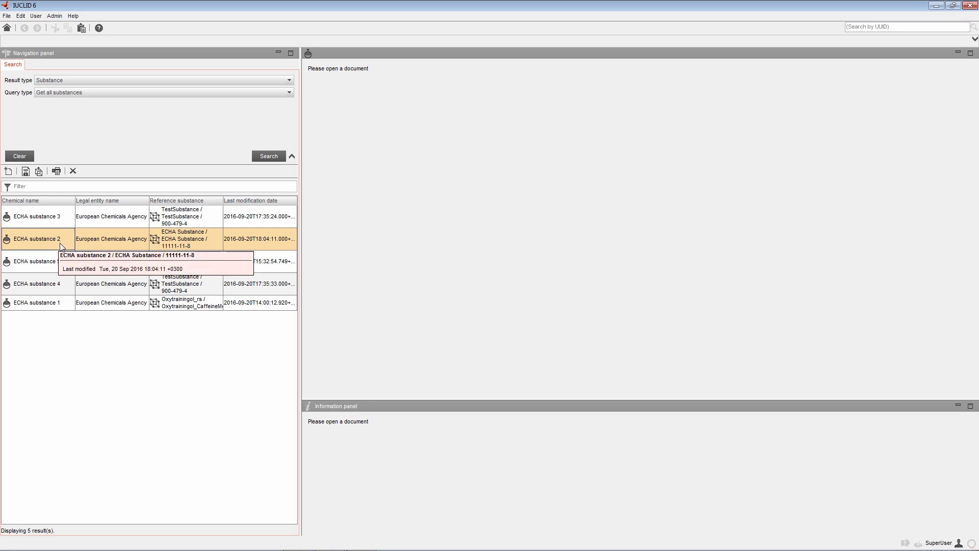
right_click(63, 247)
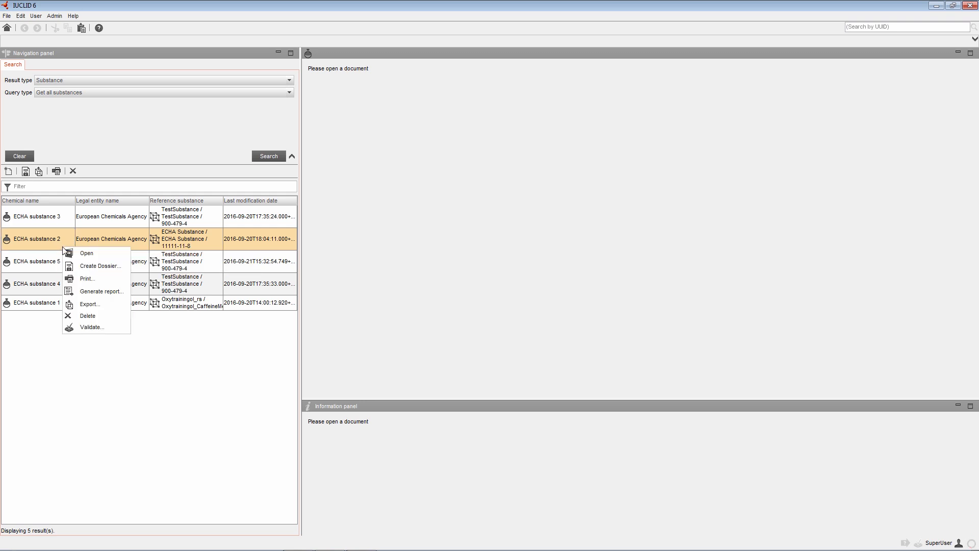
click(99, 328)
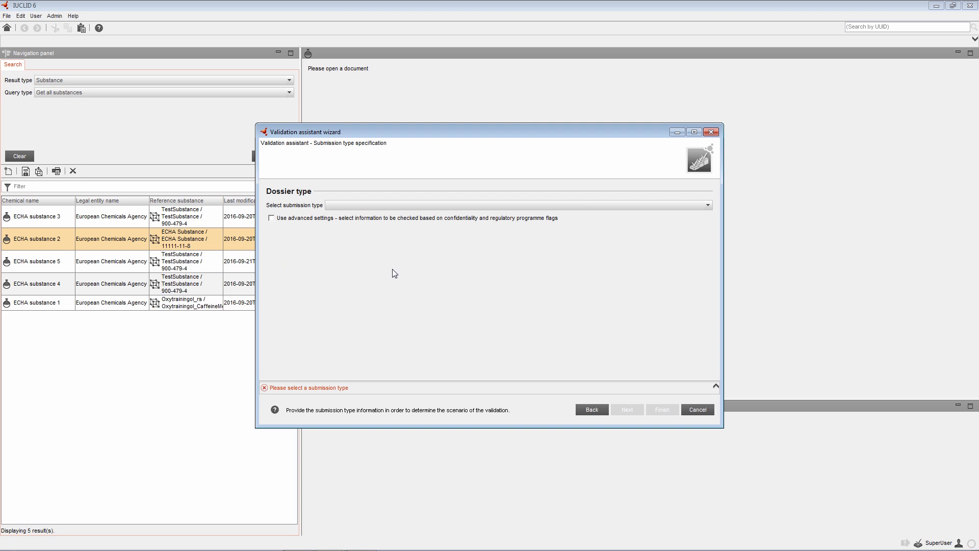
Step: Set the validation's submission type to "REACH Registration 10 - 100 tonnes" and continue to the additional dossier information
click(701, 206)
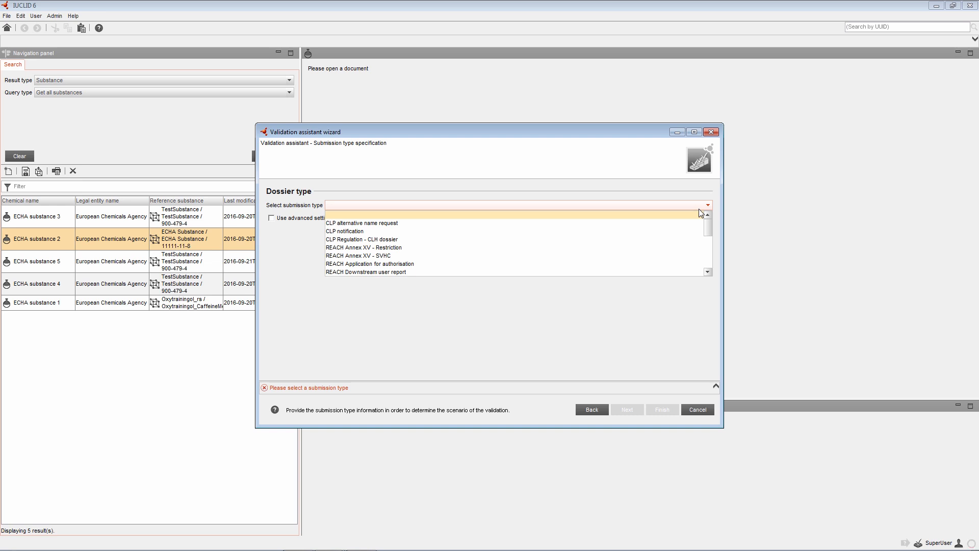
drag(707, 234, 705, 248)
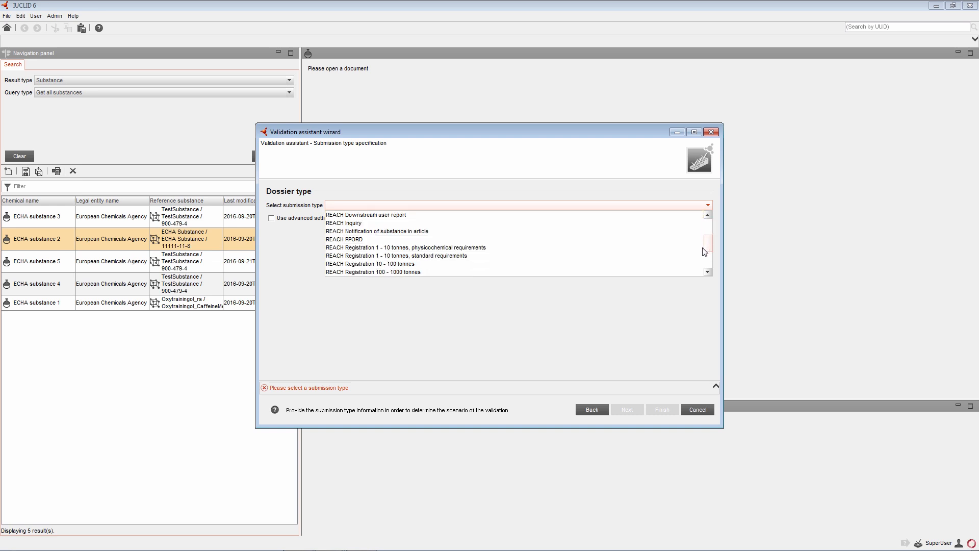
click(674, 264)
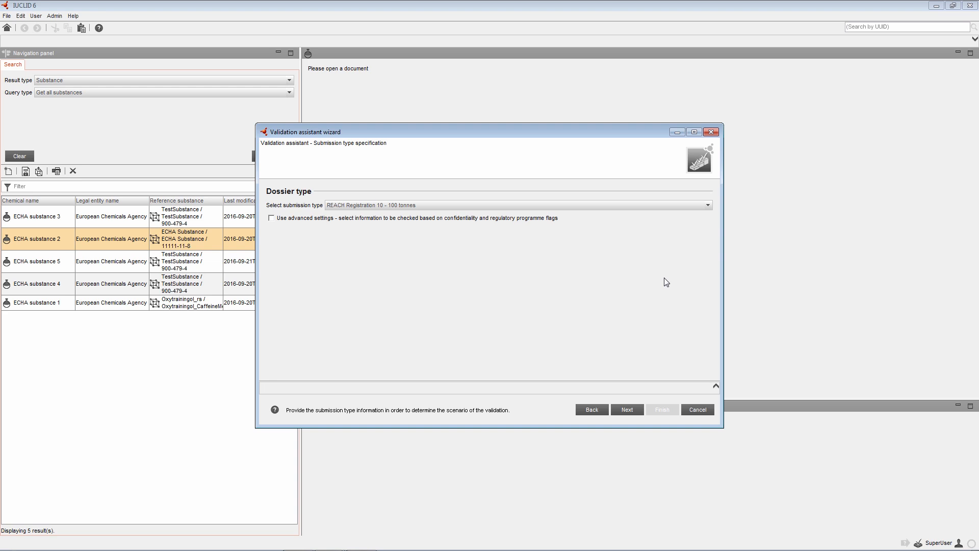
click(627, 412)
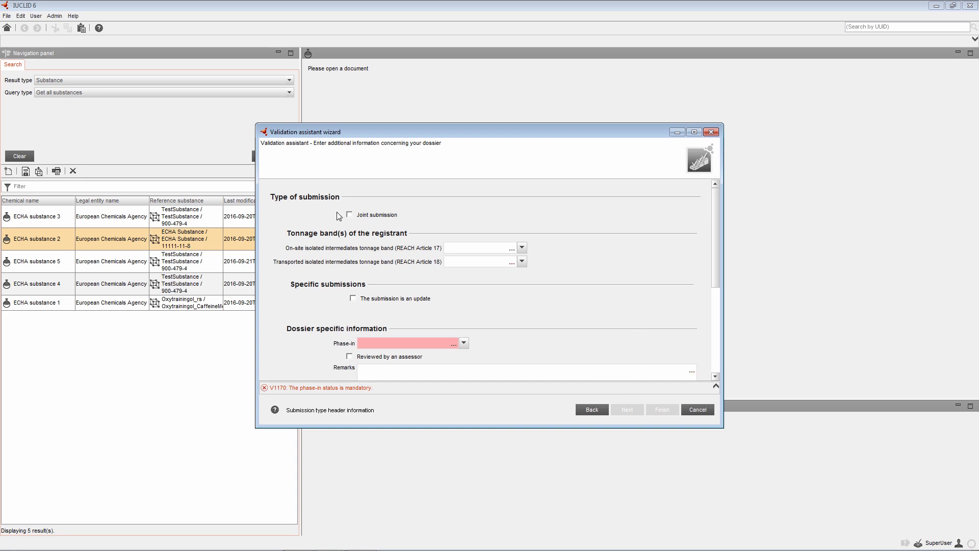
Step: Mark a joint submission with lead-provided chemical safety report and guidance on safe use, and set the lead's tonnage band to "between 10 to 100 tonnes/year"
click(349, 215)
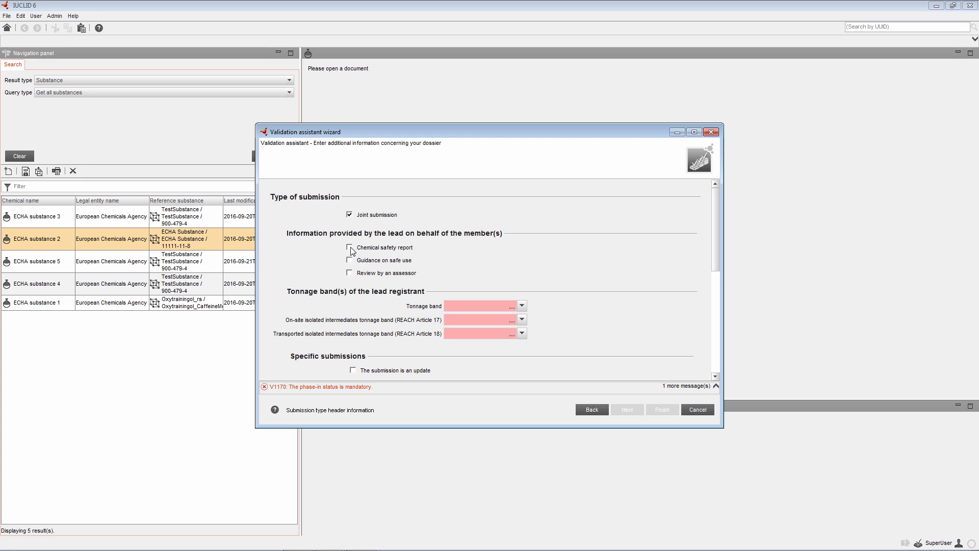
click(351, 249)
click(522, 305)
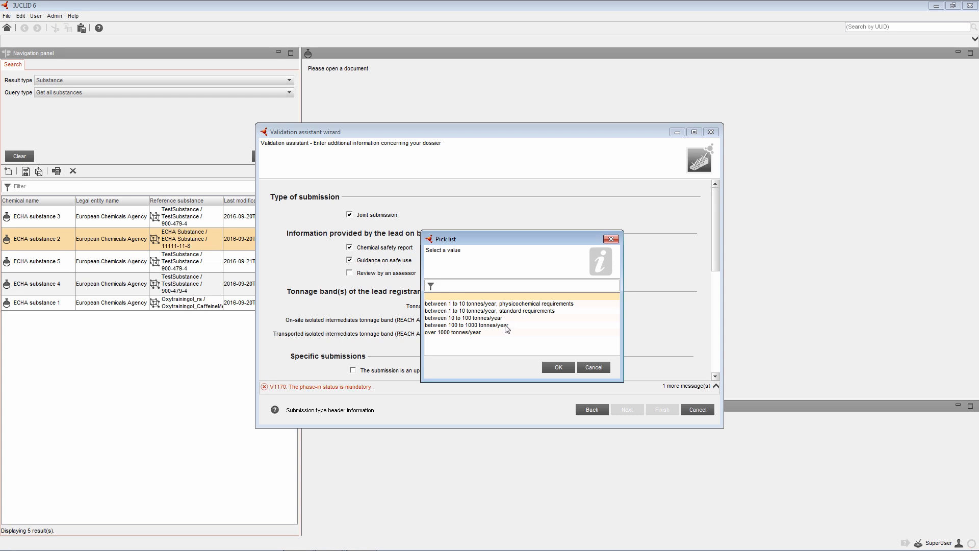
click(502, 319)
click(555, 365)
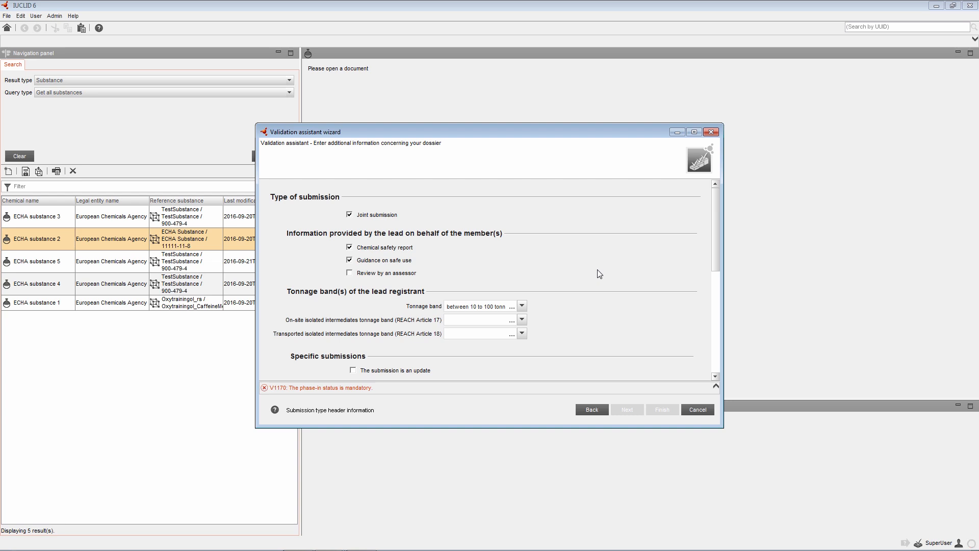
Step: Set the dossier's phase-in status to "phase-in", leave the remaining dossier options unselected and run the validation
scroll(599, 276, down, 1)
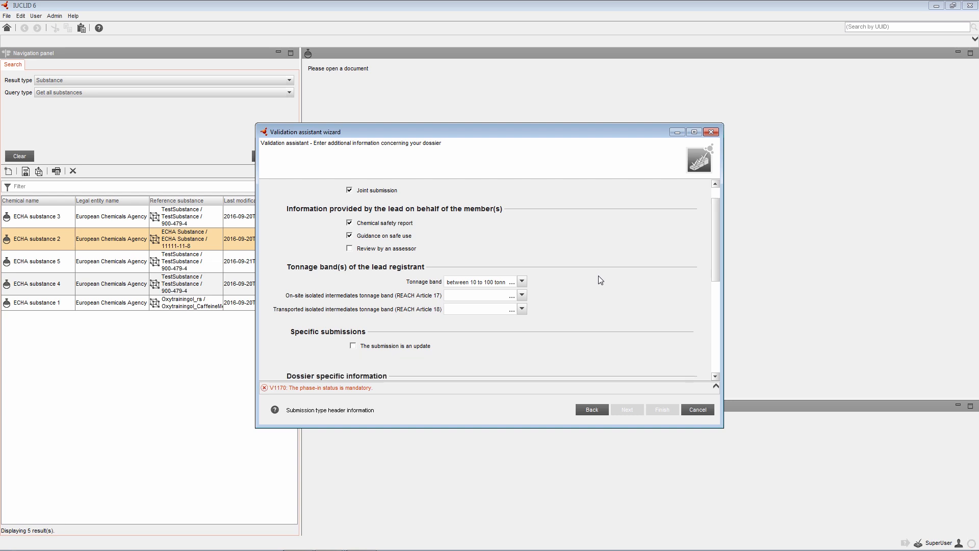
scroll(588, 302, down, 3)
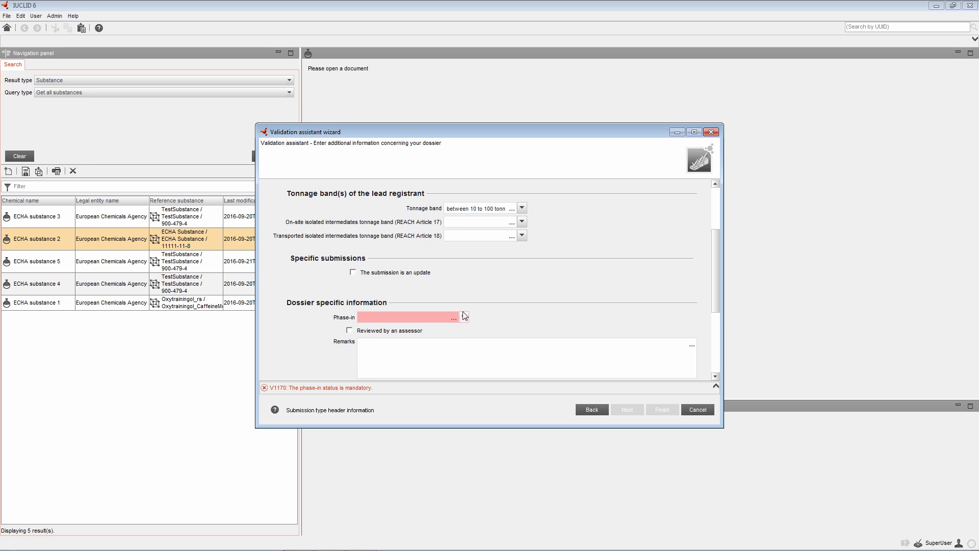
click(463, 315)
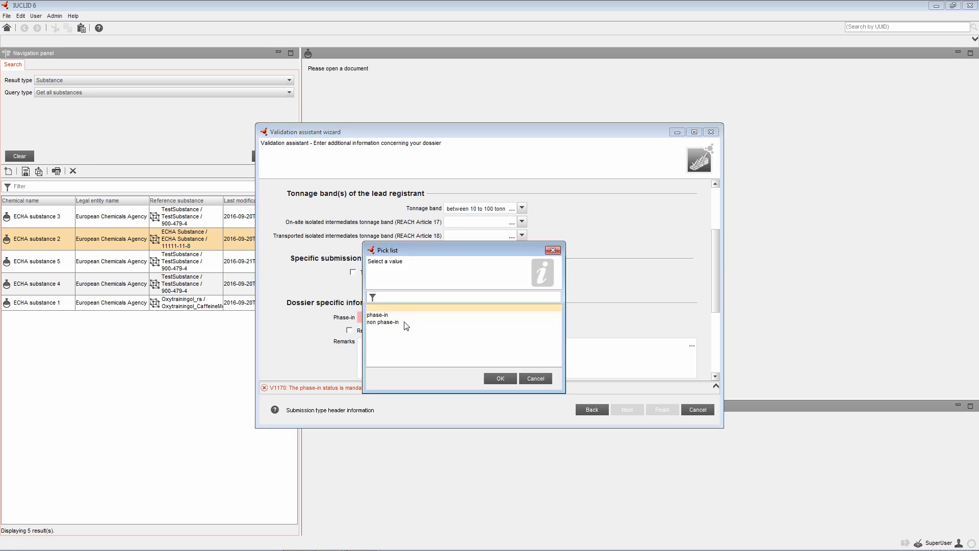
click(389, 315)
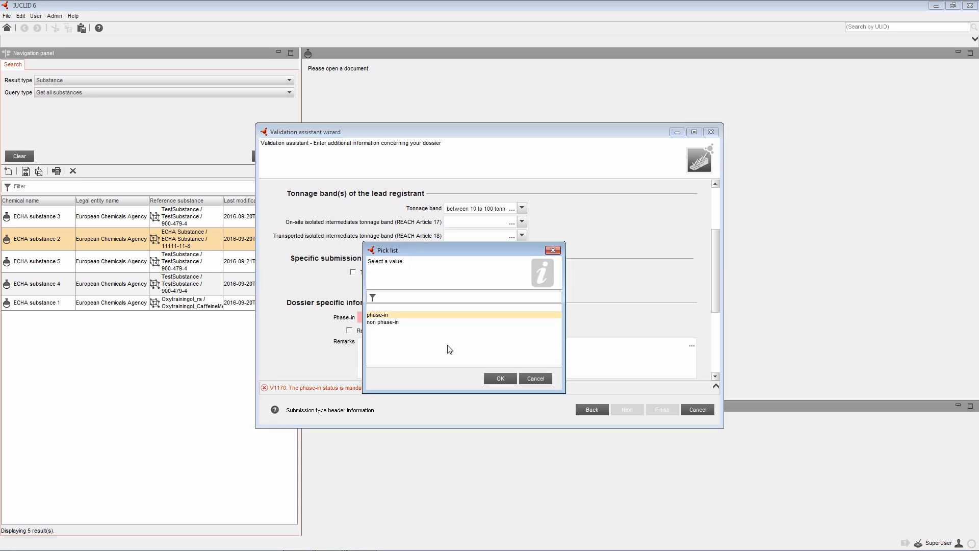
click(499, 378)
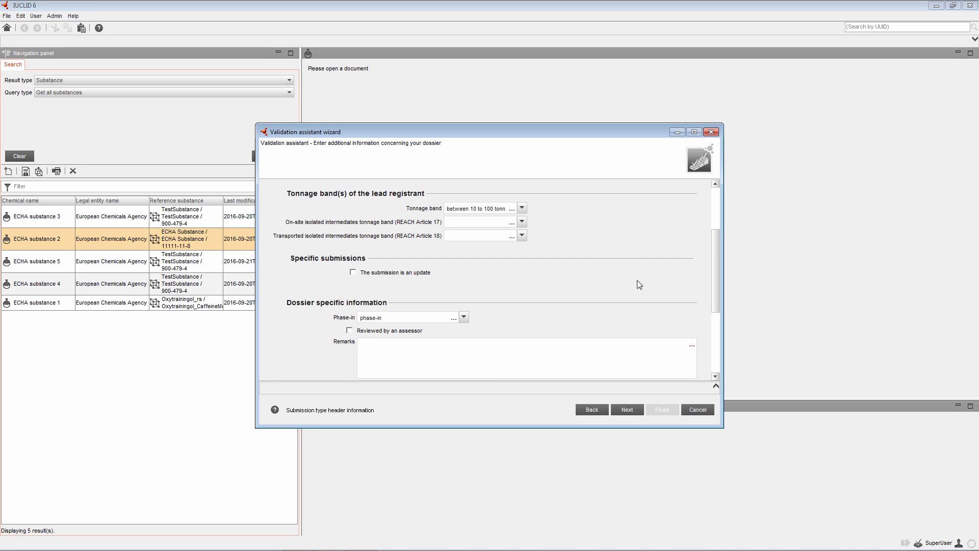
scroll(639, 285, down, 1)
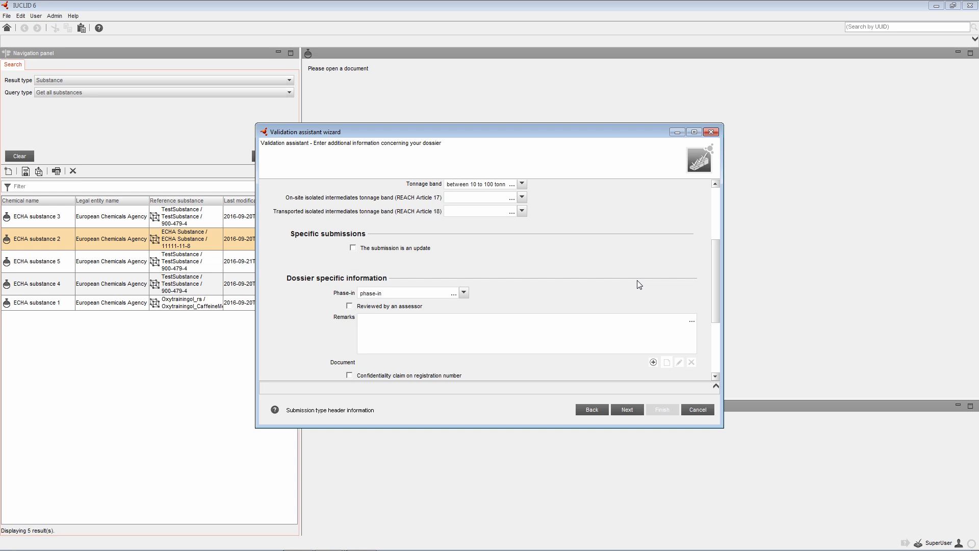
scroll(639, 285, down, 1)
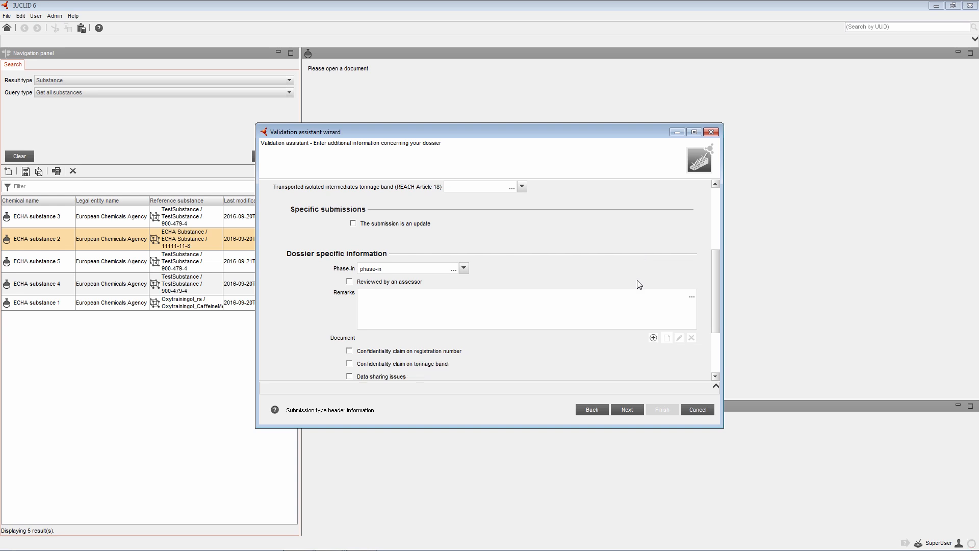
scroll(639, 284, down, 1)
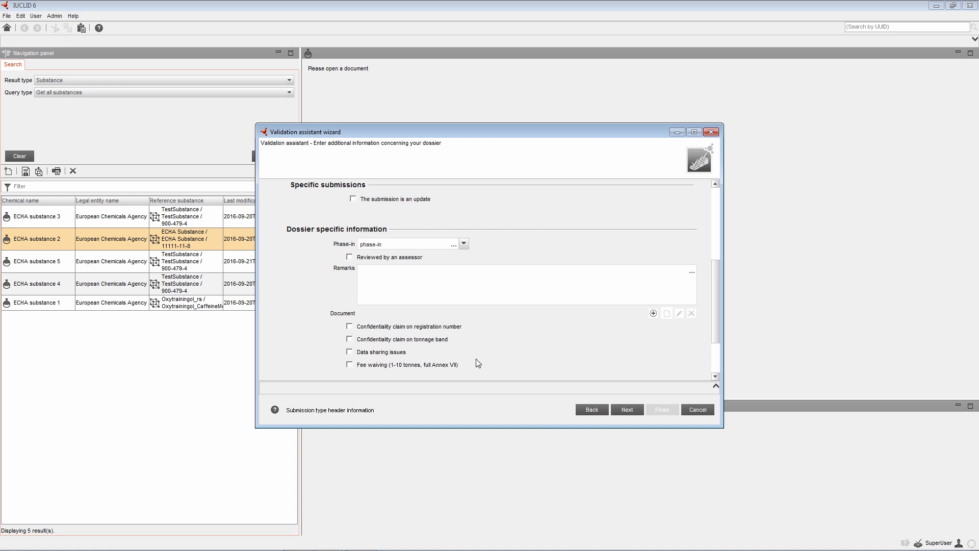
click(629, 413)
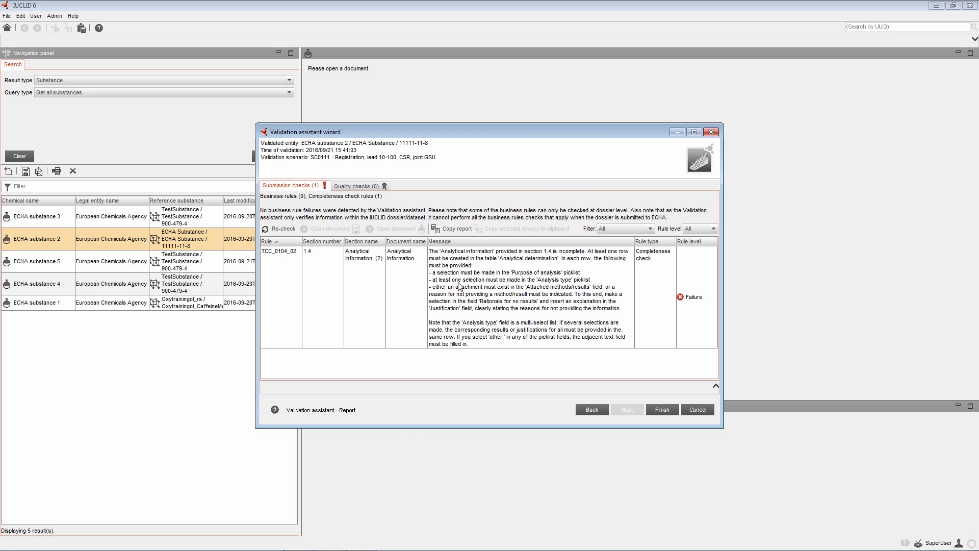
Step: Open the Analytical information document behind the TCC_0104_02 failure from the validation report and expand its contents
right_click(459, 284)
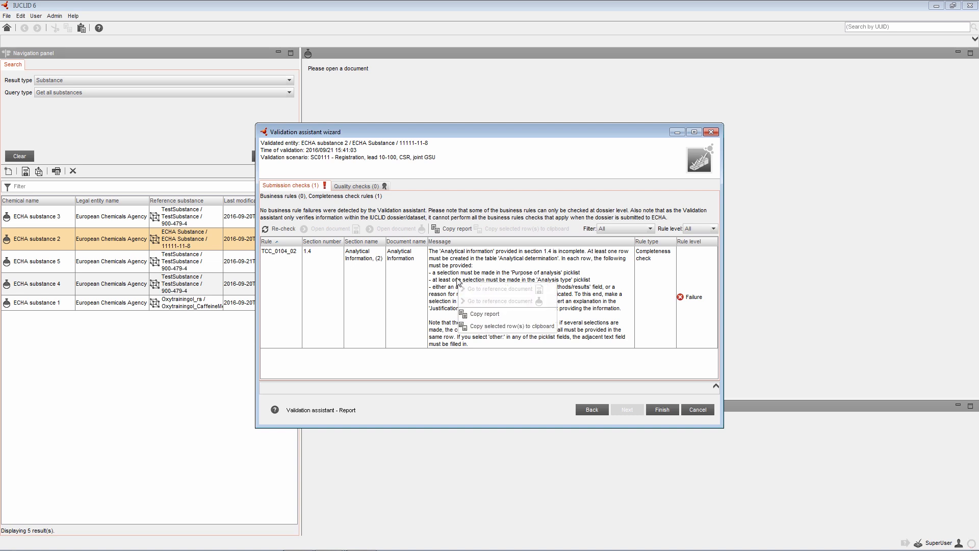
click(458, 281)
click(463, 292)
right_click(463, 293)
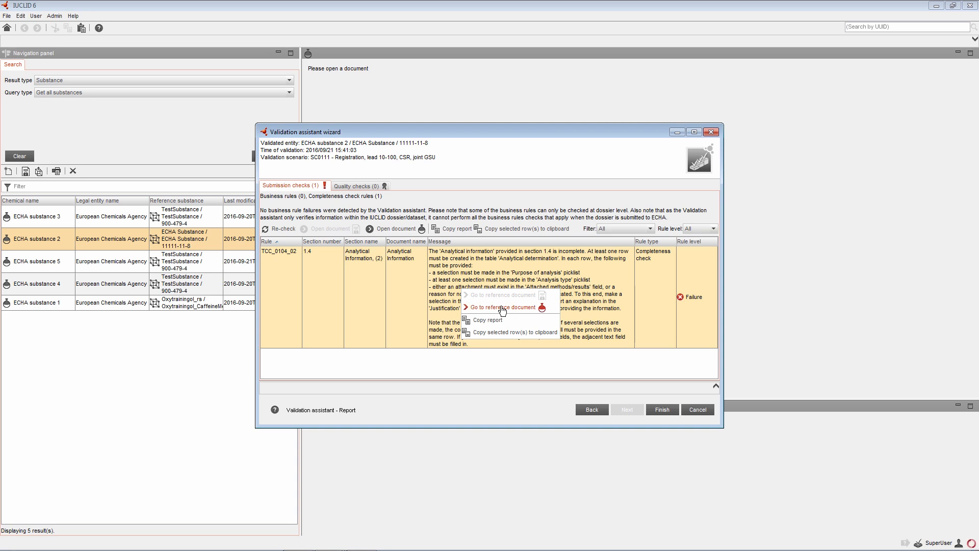
click(503, 308)
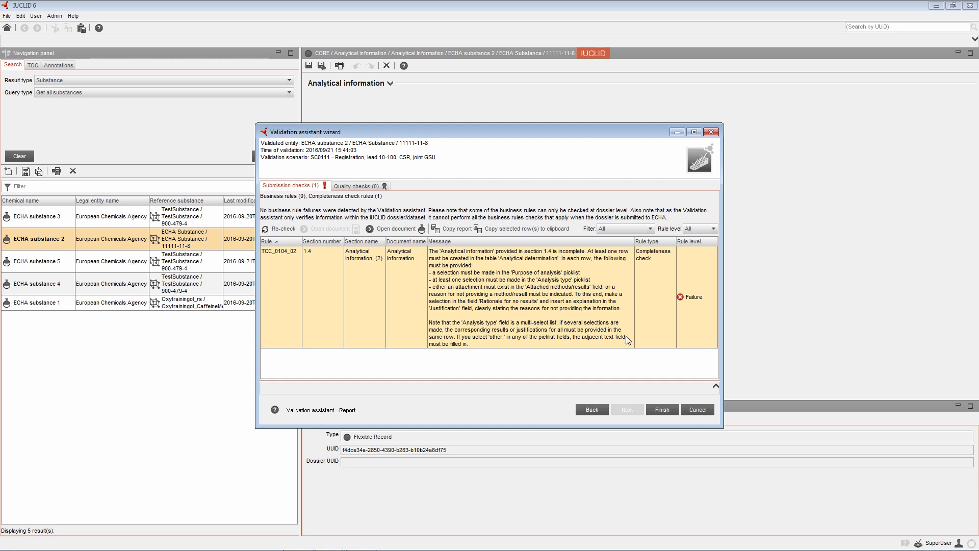
click(883, 259)
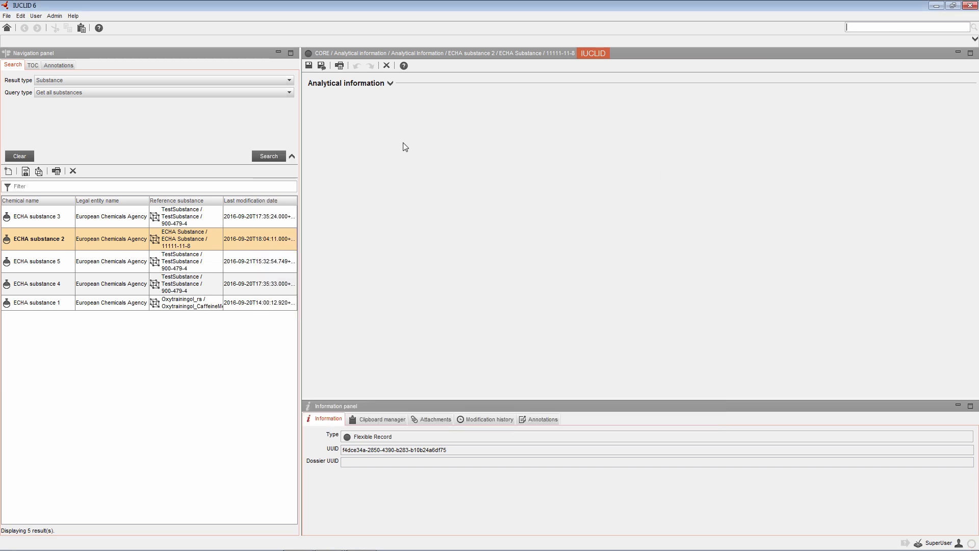
click(390, 84)
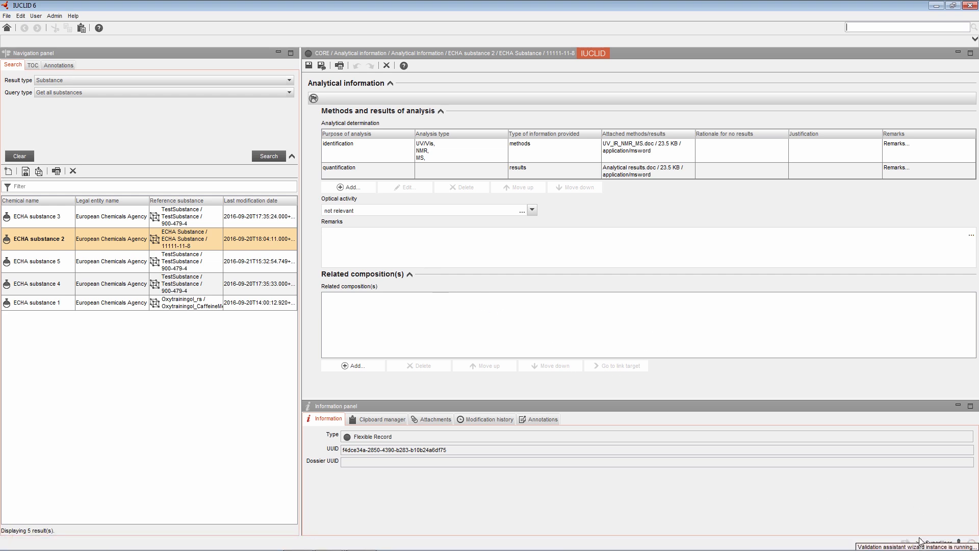
Step: Look back at the running validation report, and try to start another validation of ECHA substance 2 from the substance list
click(922, 543)
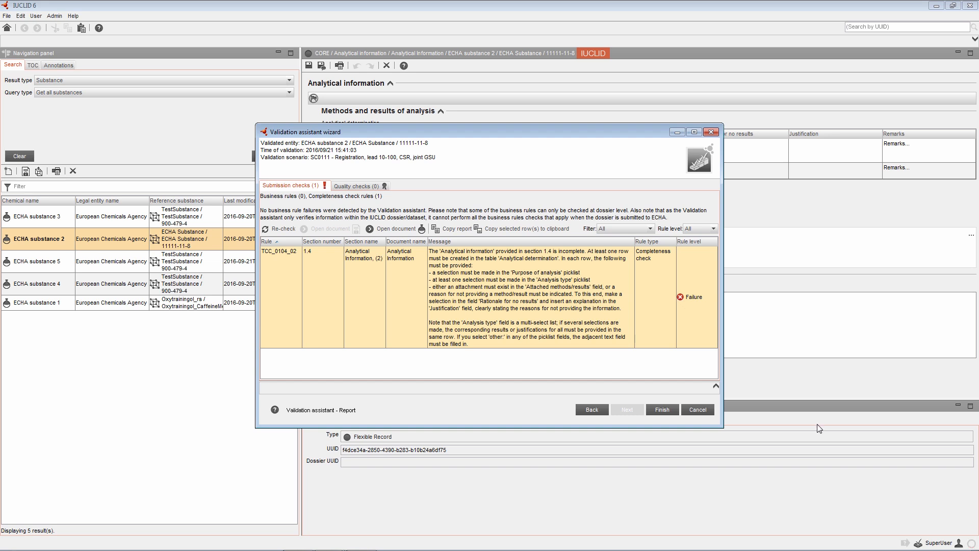
click(766, 277)
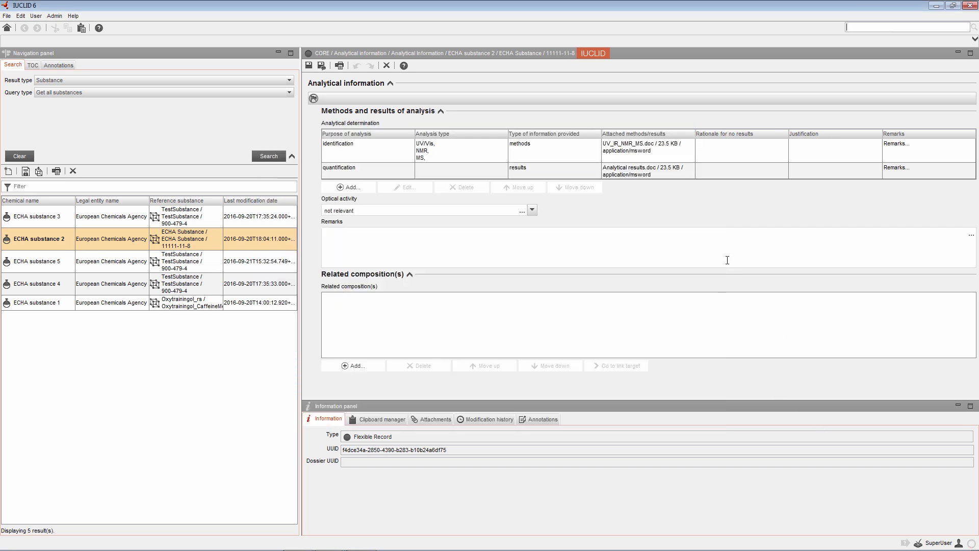
right_click(30, 248)
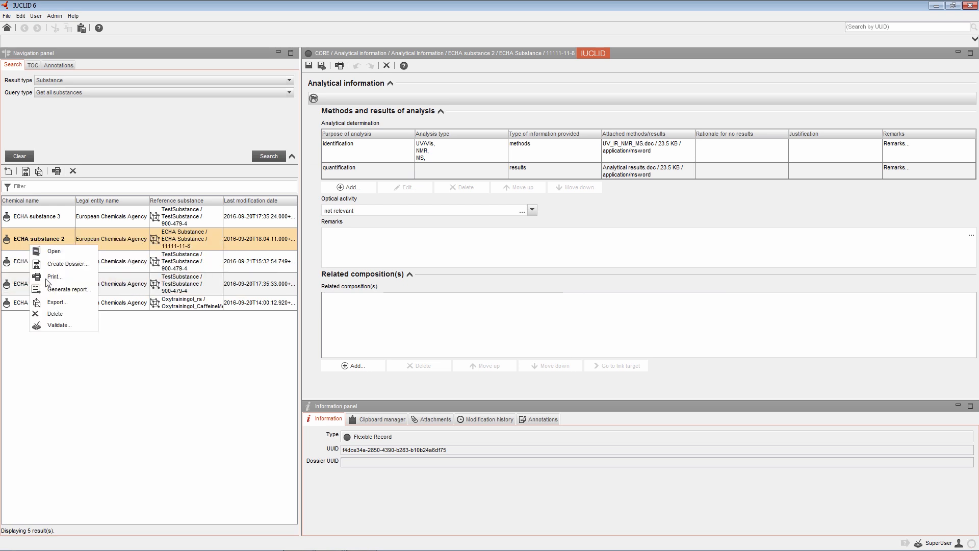
click(64, 328)
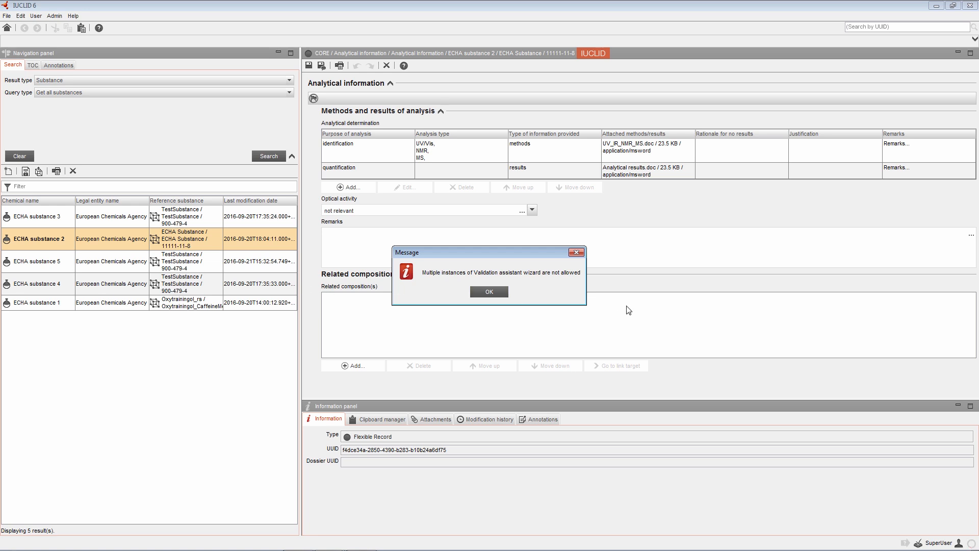
click(477, 290)
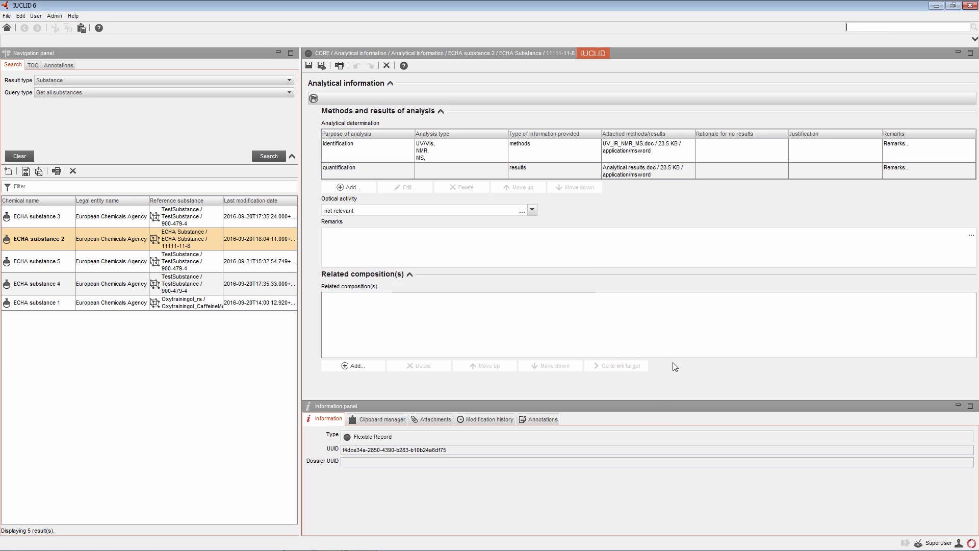
Step: Set the analysis type of the quantification entry under Analytical determination to "chromatography – GPC/SE" and save the document
click(919, 542)
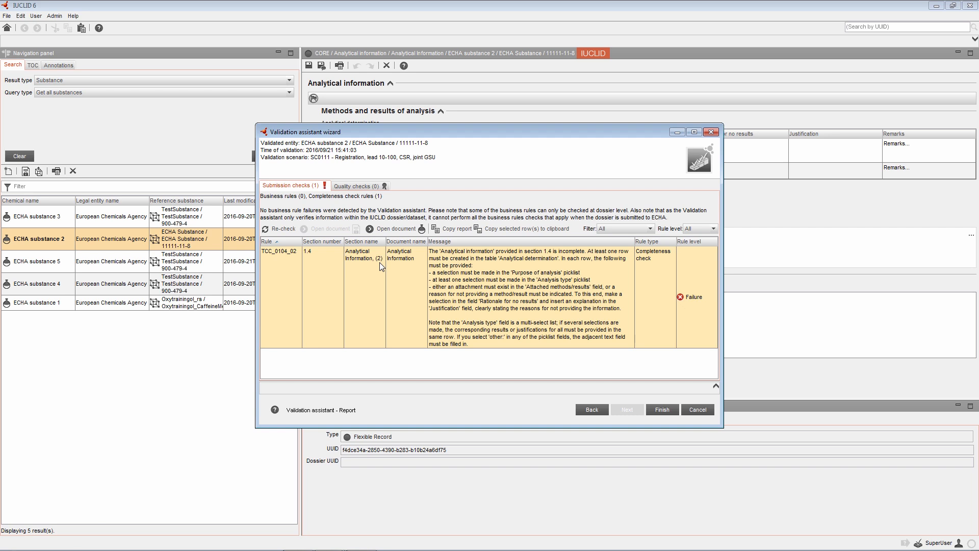
click(755, 180)
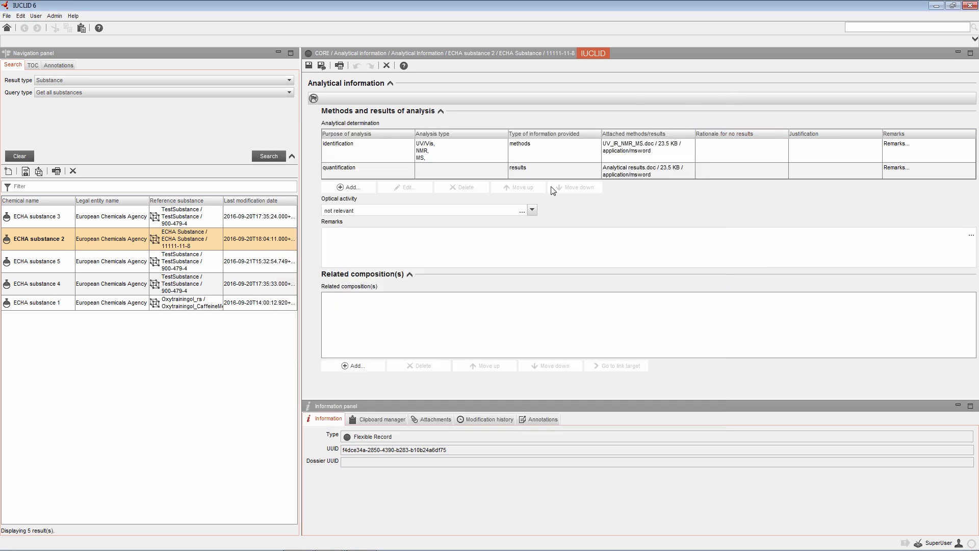
click(463, 169)
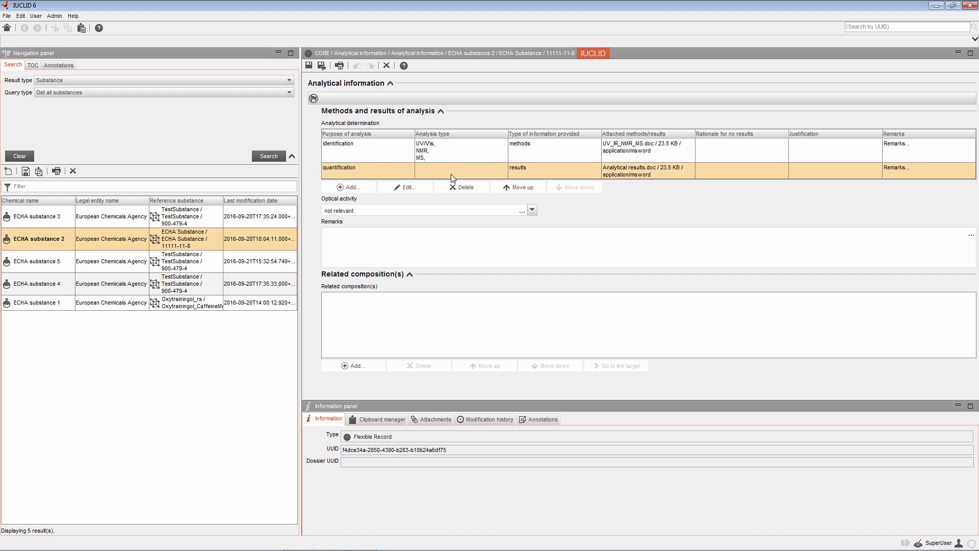
click(422, 192)
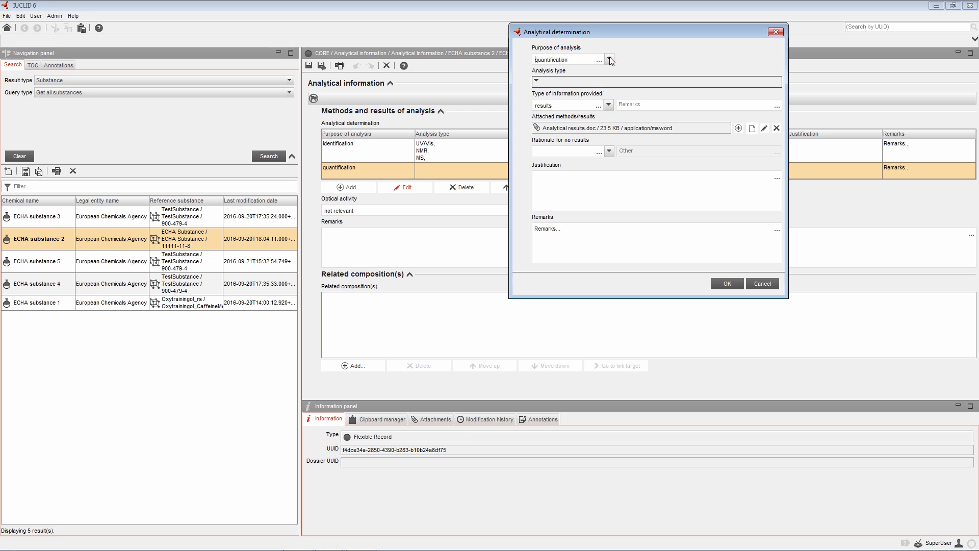
click(537, 83)
click(422, 51)
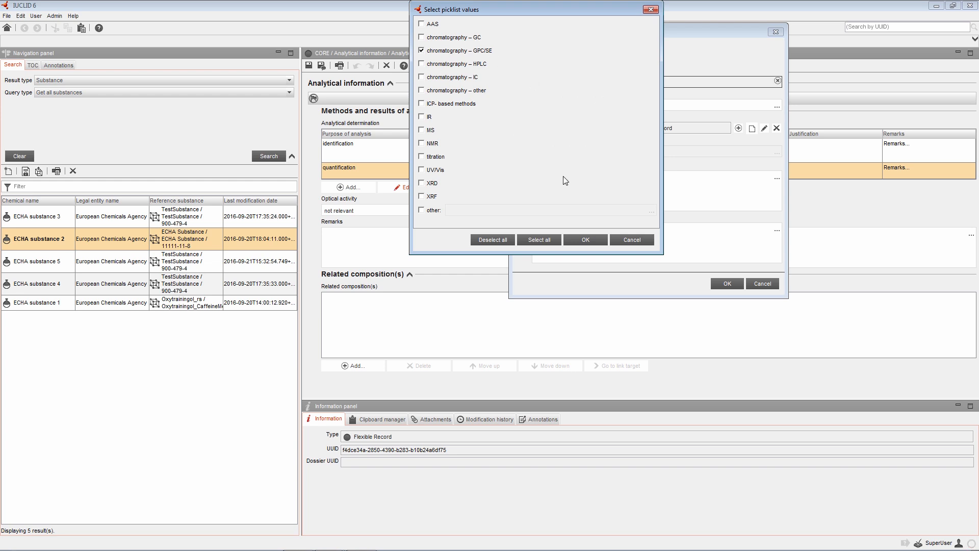
click(592, 237)
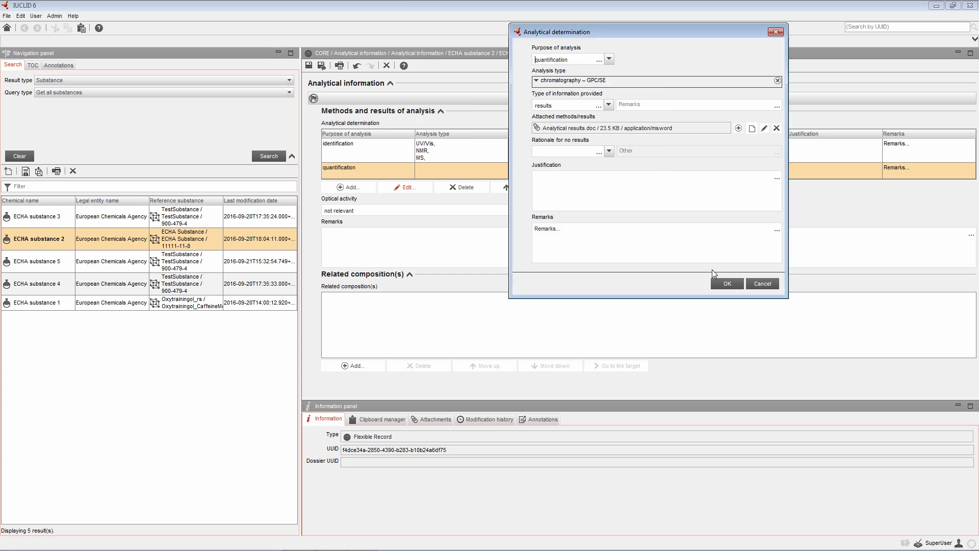
click(730, 285)
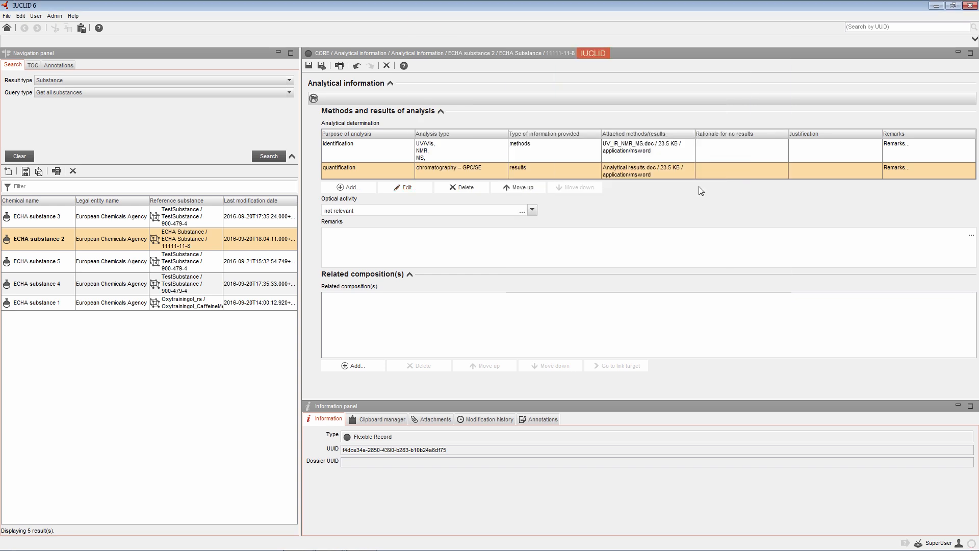
click(309, 67)
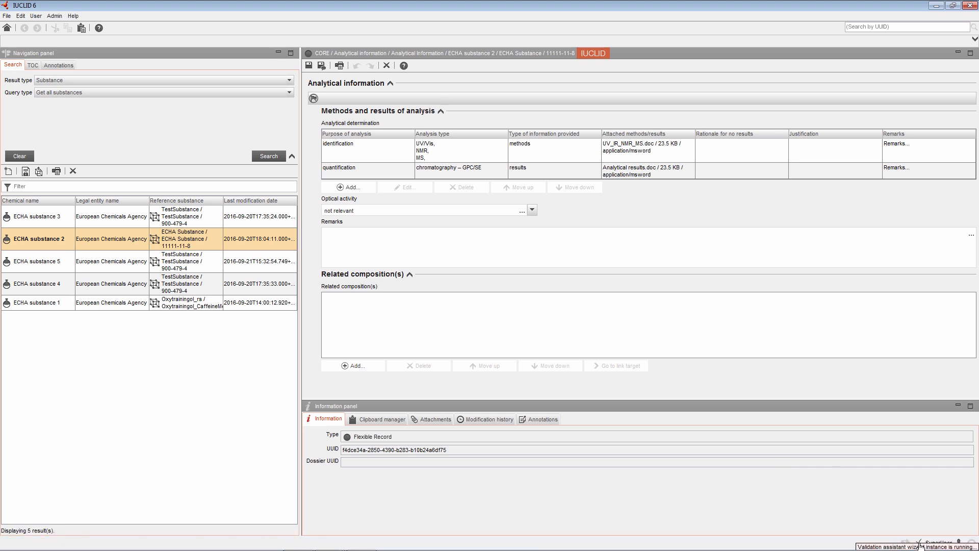
Step: Return to the validation report, re-check ECHA substance 2 against the submission rules and close the Validation assistant
click(919, 542)
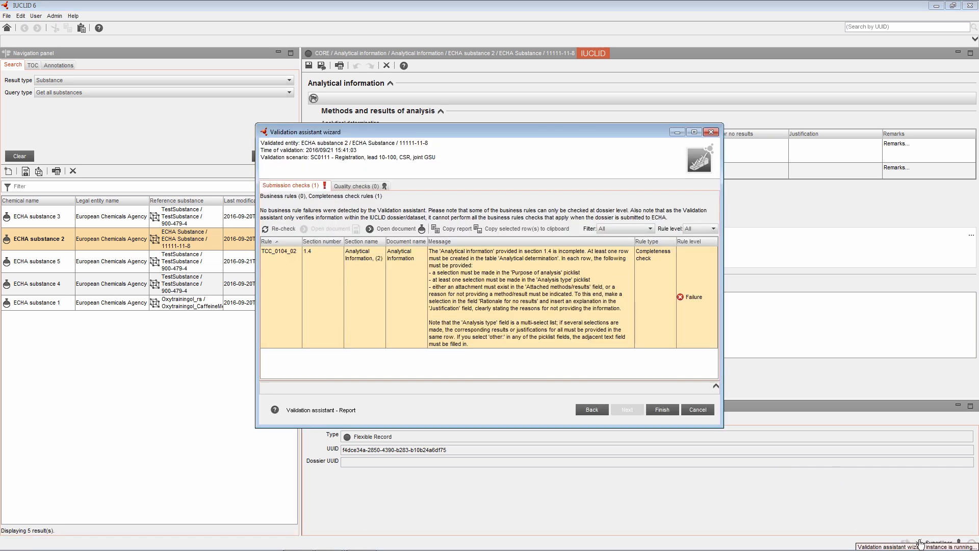
click(276, 229)
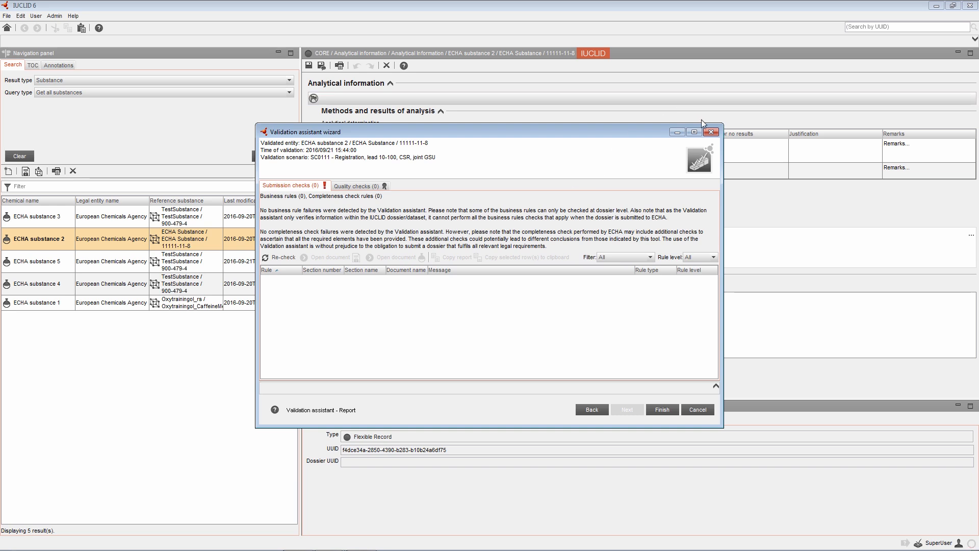
click(710, 132)
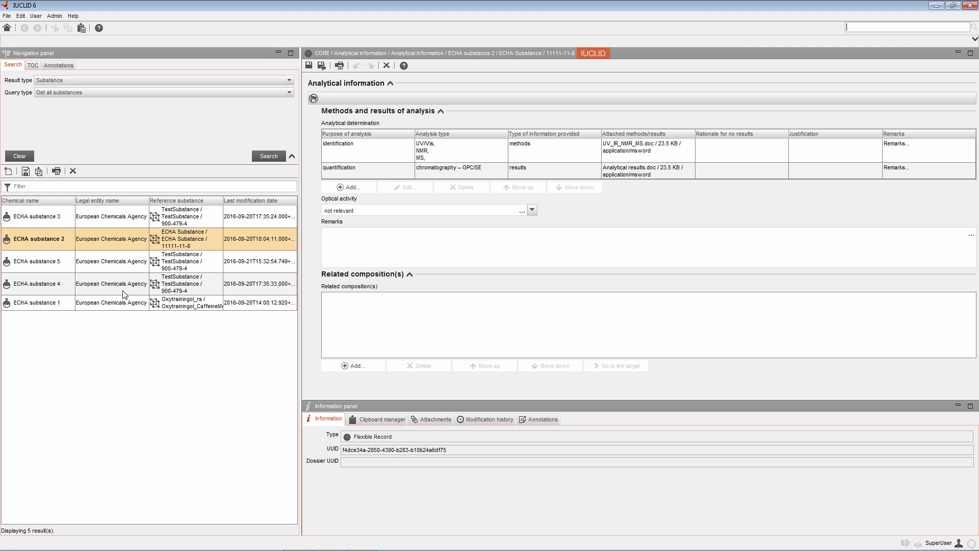
Step: Start creating a dossier for ECHA substance 2 with submission type "REACH Registration 10 - 100 tonnes" and continue to its administrative information
right_click(56, 242)
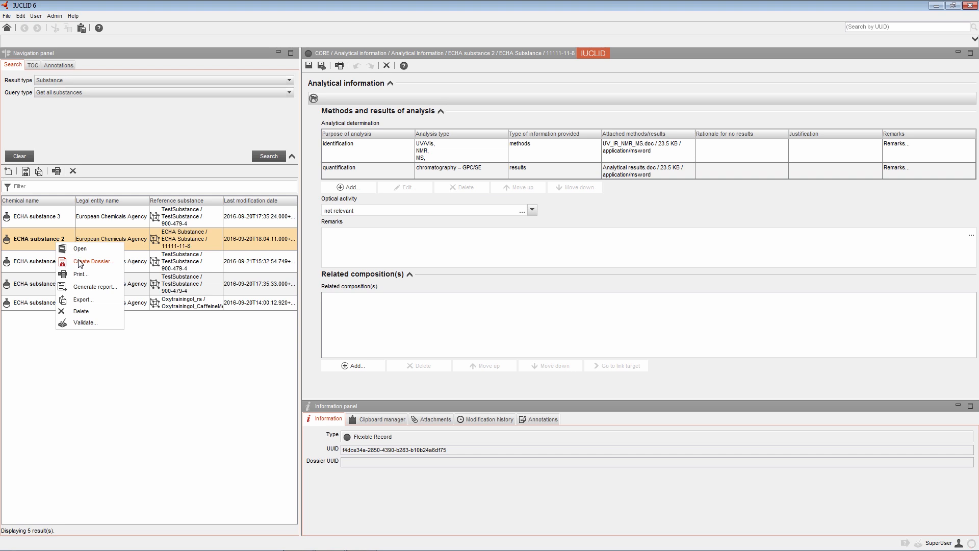
click(80, 262)
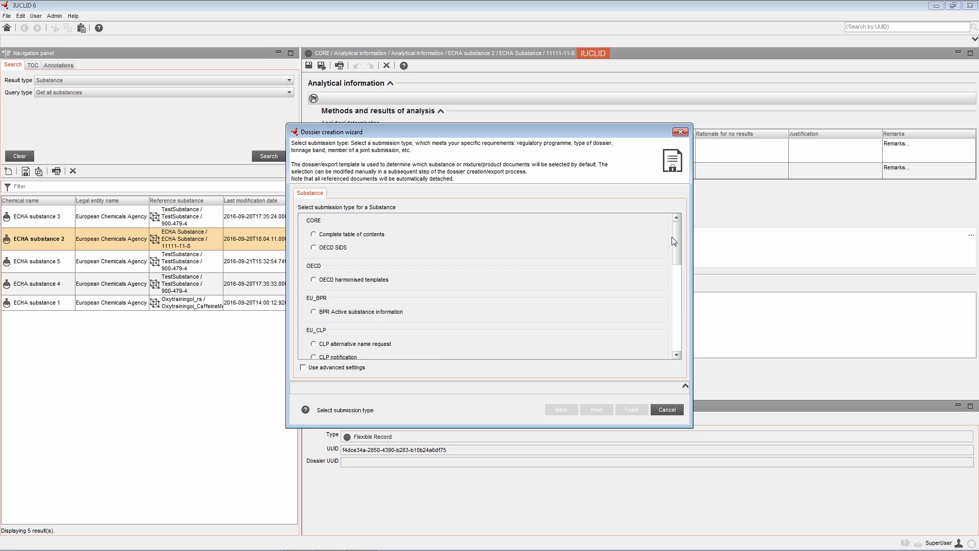
scroll(676, 262, down, 2)
drag(676, 264, 666, 337)
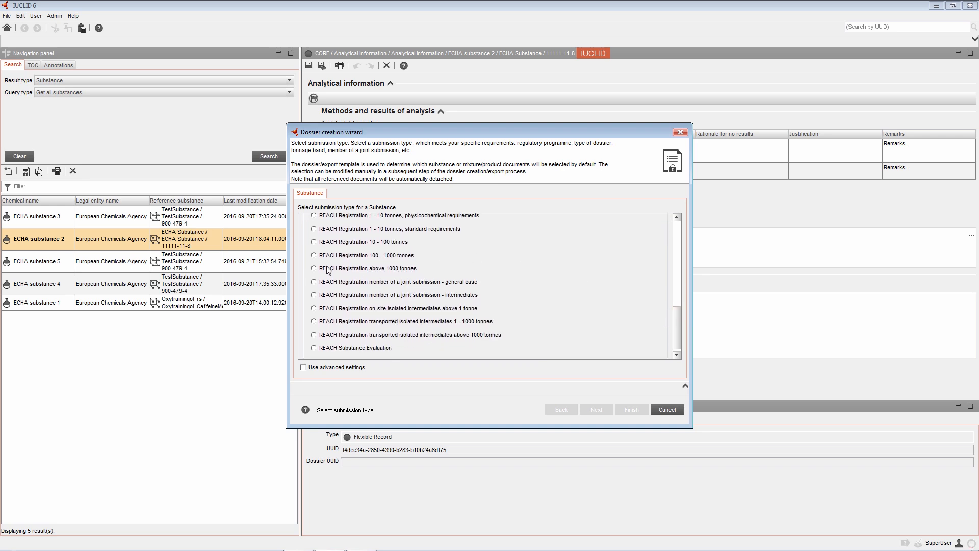
click(314, 242)
click(593, 408)
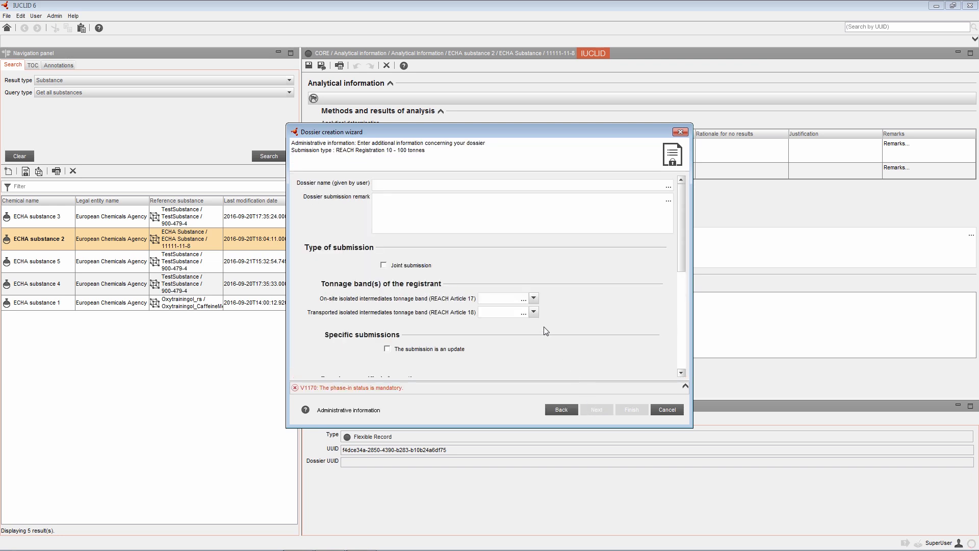
Step: Name the dossier "Name", mark a joint submission with chemical safety report and guidance on safe use, and set the lead's tonnage band to "between 10 to 100 tonnes/year"
click(412, 189)
text(Name)
click(384, 265)
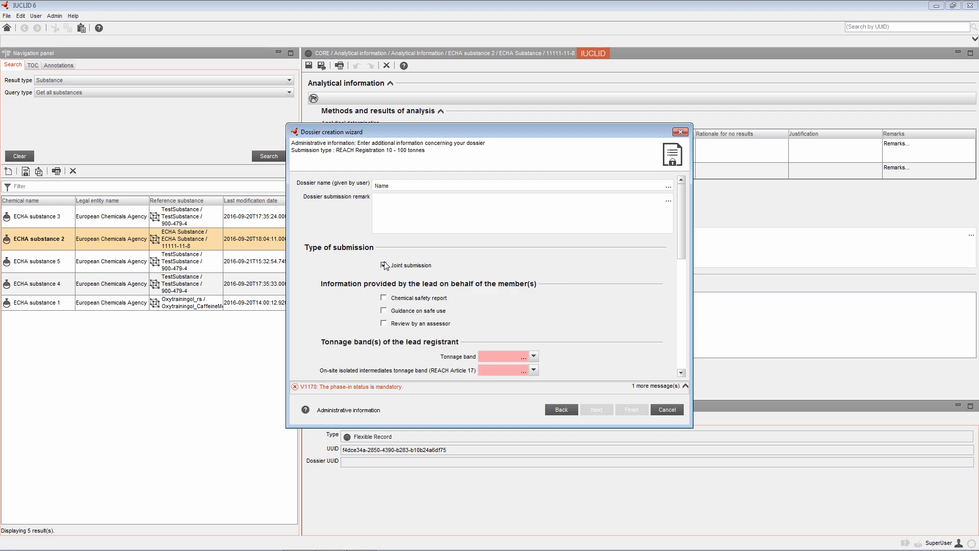
click(384, 298)
click(533, 357)
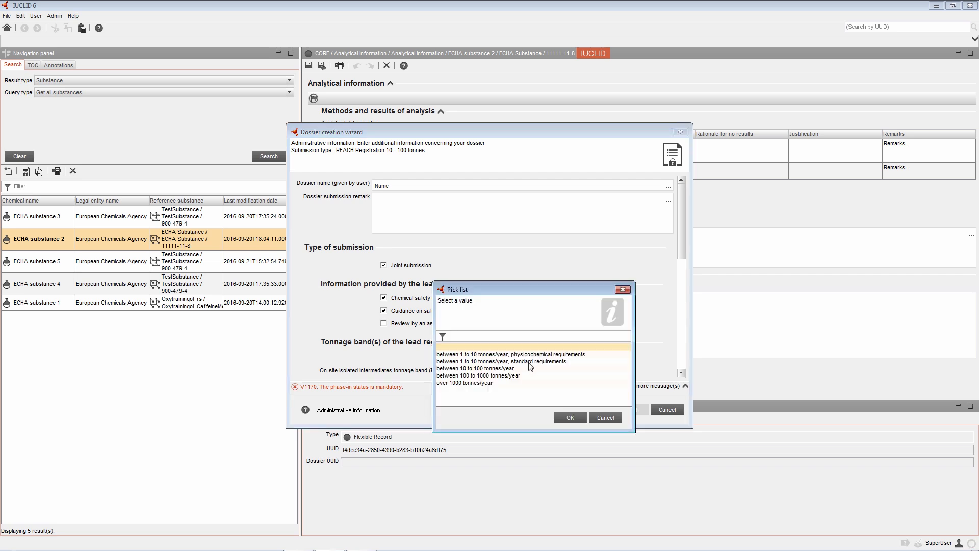
click(510, 368)
click(565, 415)
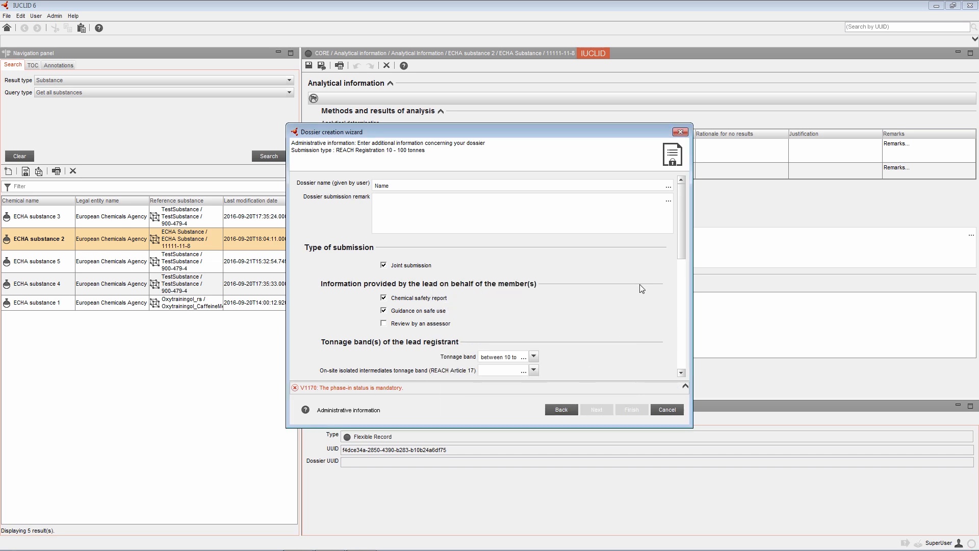
Step: Set the dossier's phase-in status to "phase-in", finish creating the dossier and open it for viewing
scroll(530, 308, down, 8)
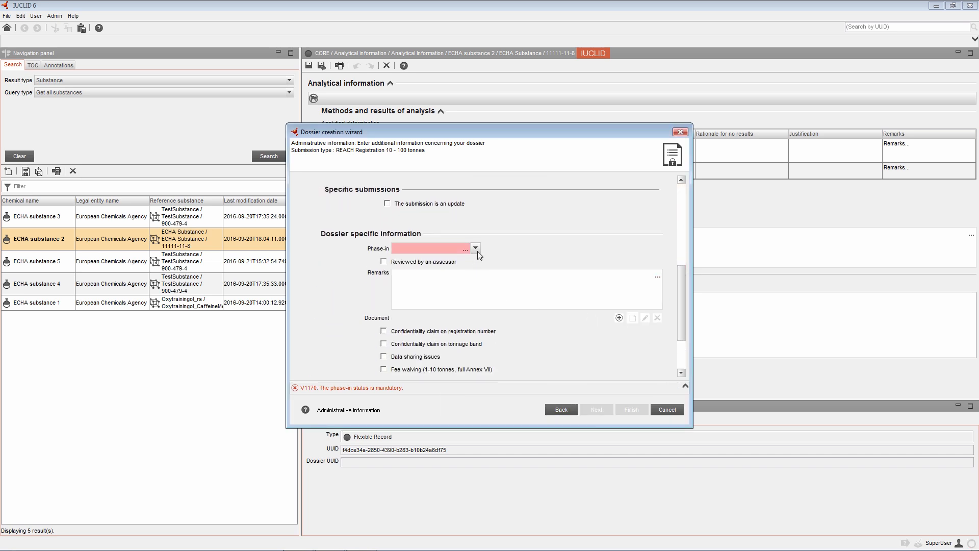
click(476, 248)
click(403, 247)
click(516, 304)
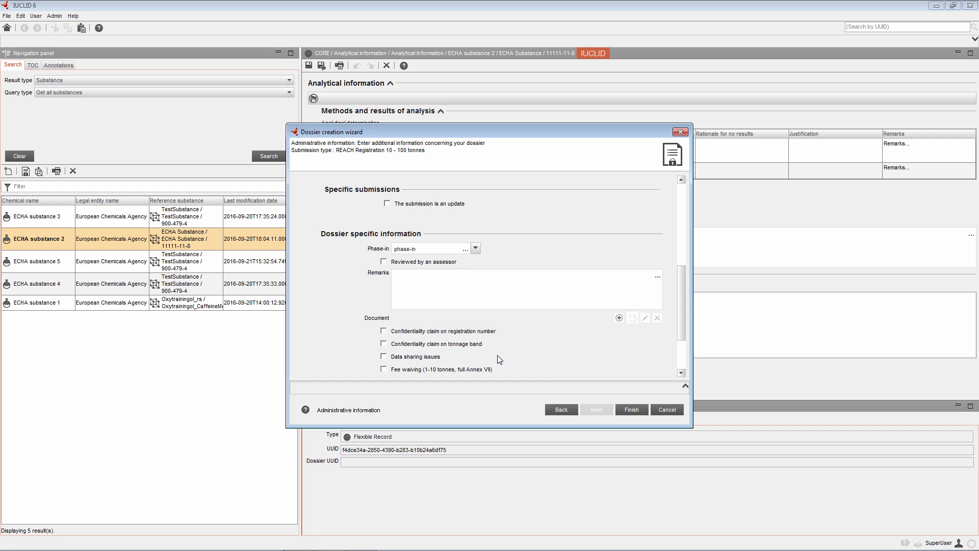
click(632, 413)
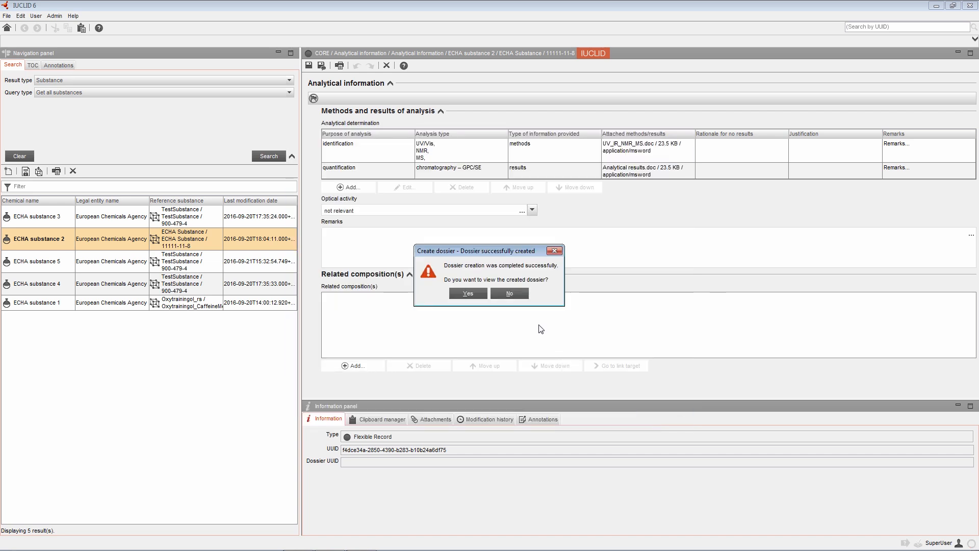
click(466, 296)
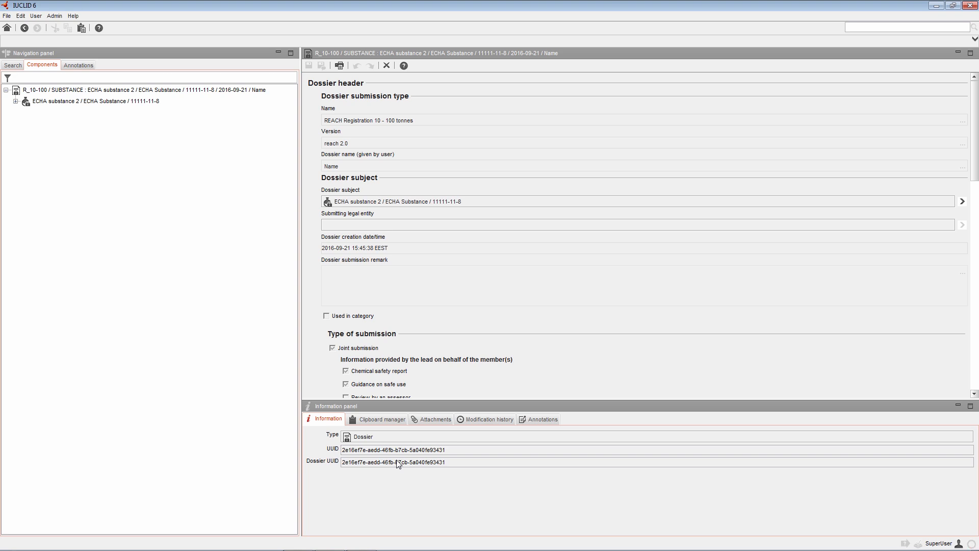
Step: Search for the new dossier by its copied Dossier UUID and show the search results
click(454, 461)
key(ctrl+a)
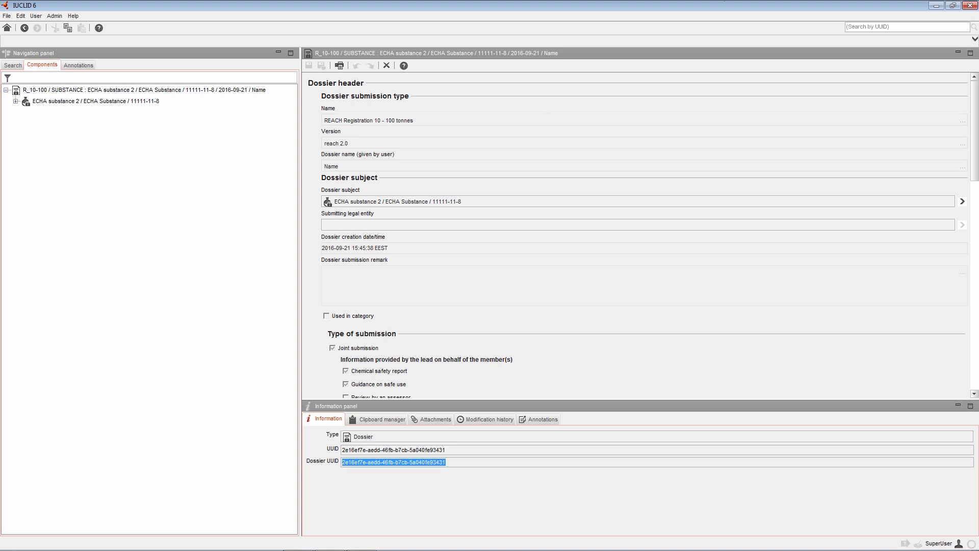
click(914, 29)
key(ctrl+v)
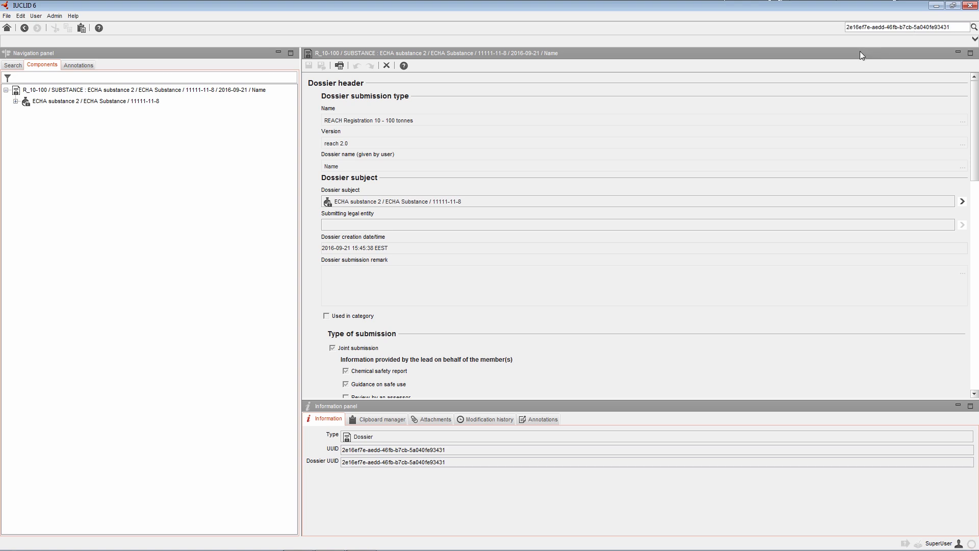
key(Return)
click(16, 67)
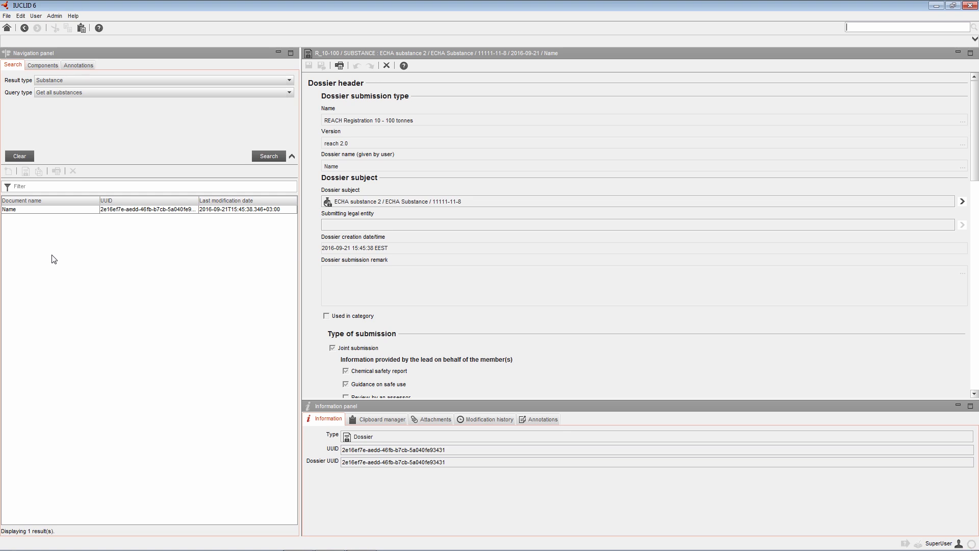
Step: Validate the dossier "Name" with the validation assistant, review its report and close it
right_click(45, 210)
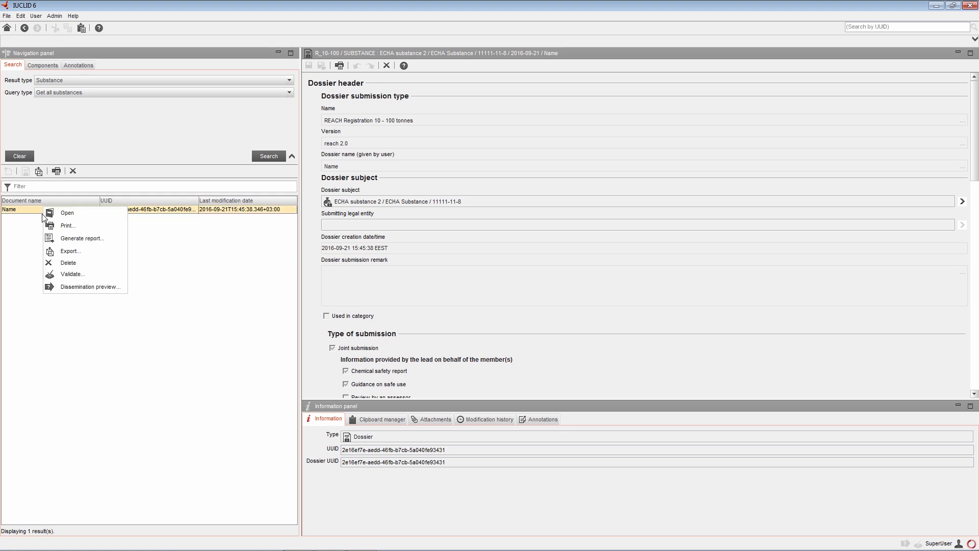
click(72, 275)
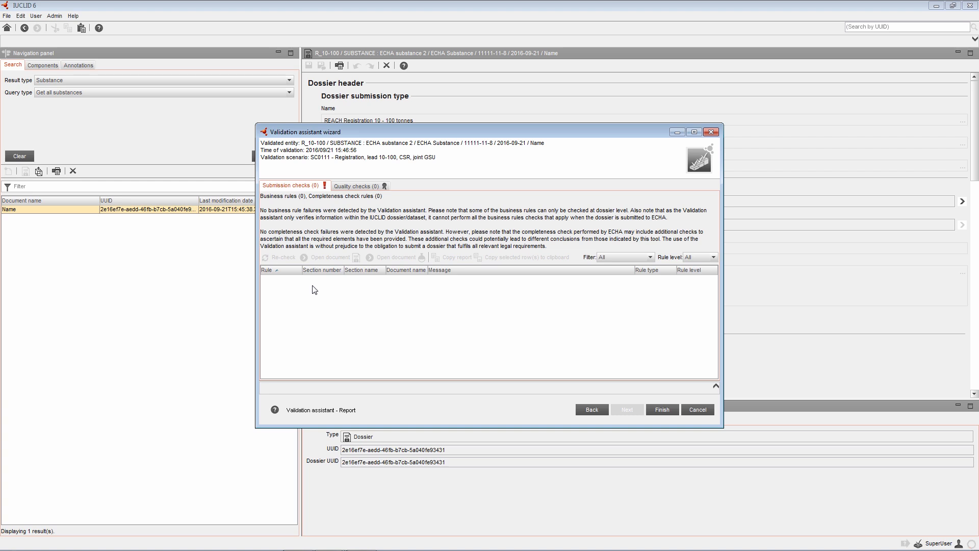
click(710, 133)
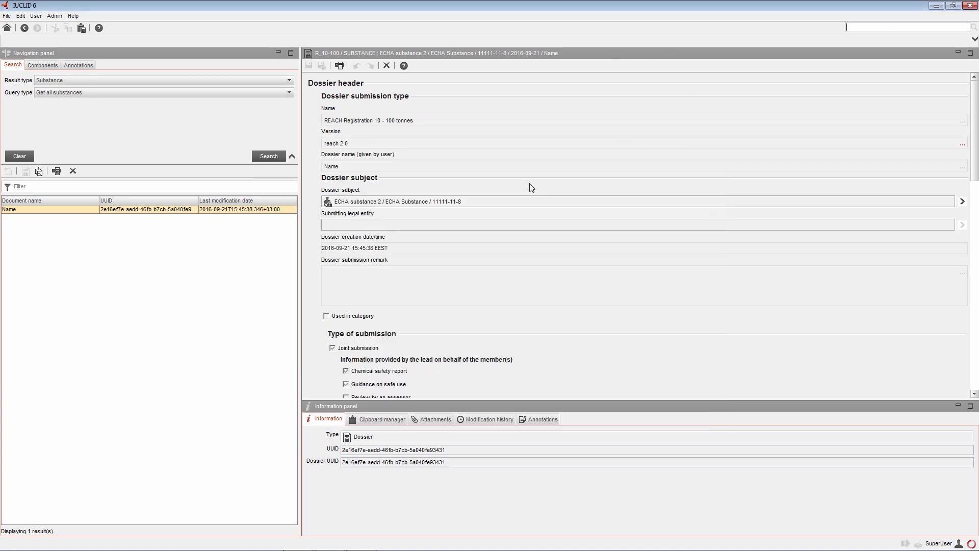
Step: Export the dossier "Name" with all related annotations to the Desktop as an .i6z file, keeping the suggested file name
right_click(47, 212)
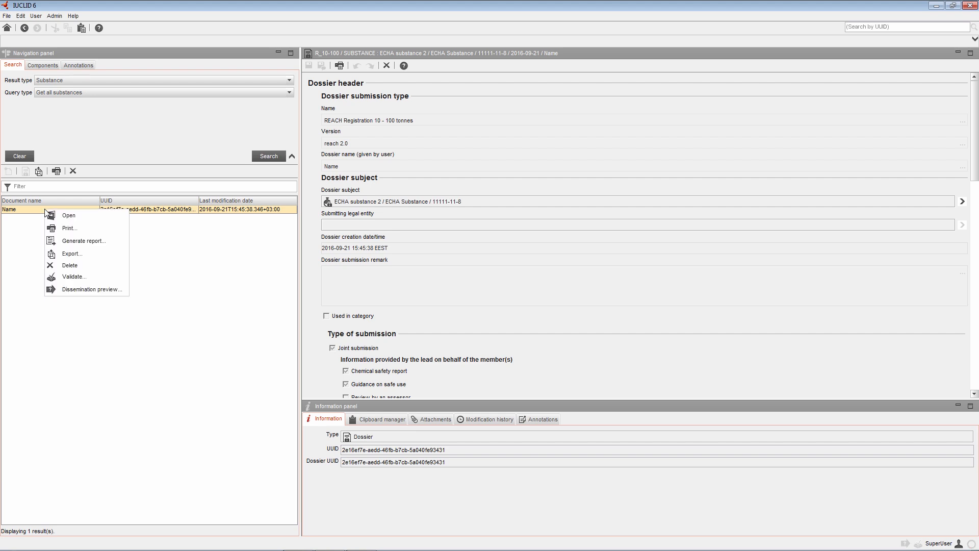
click(71, 254)
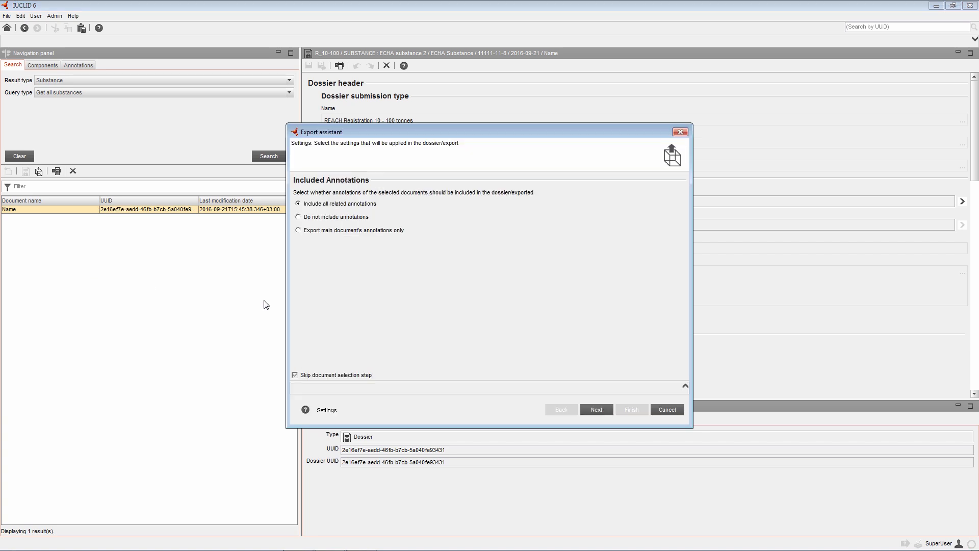
click(597, 410)
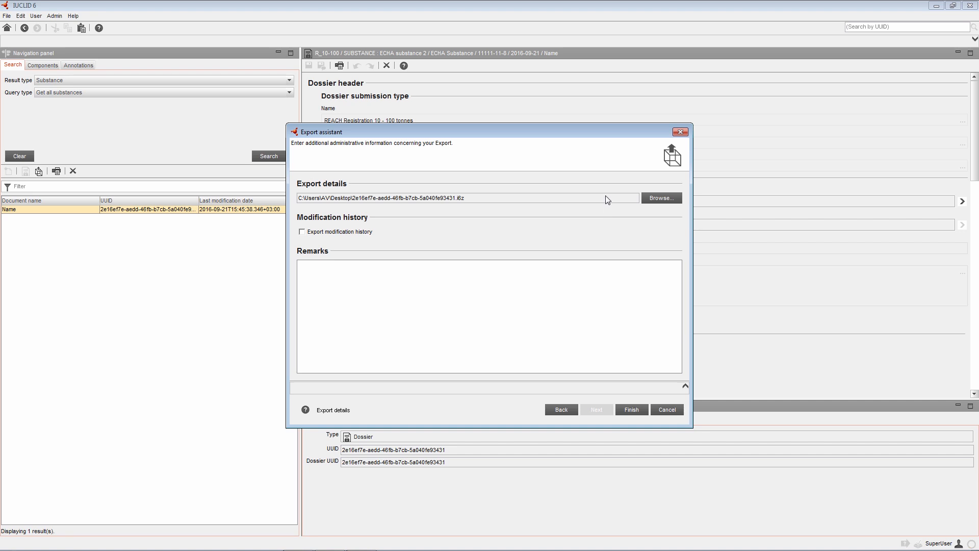
click(658, 199)
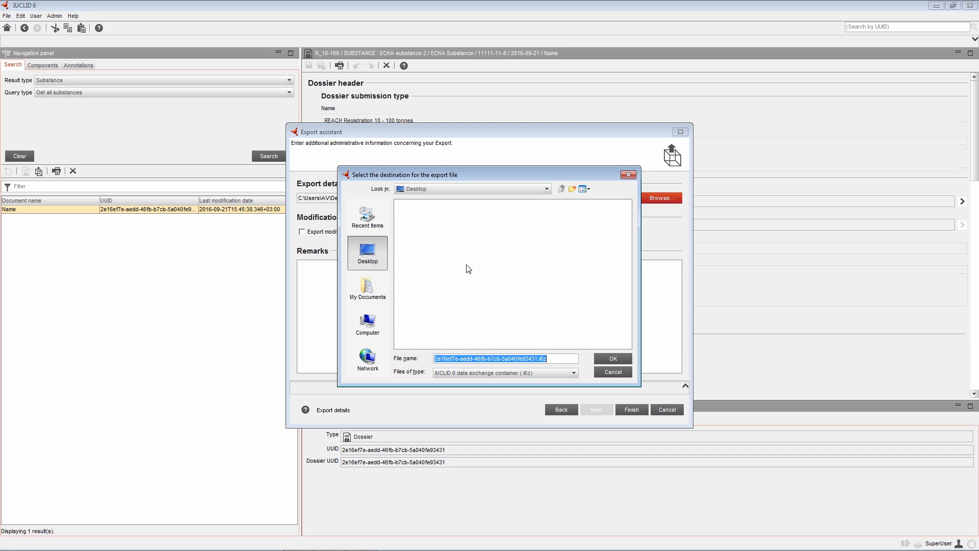
click(612, 358)
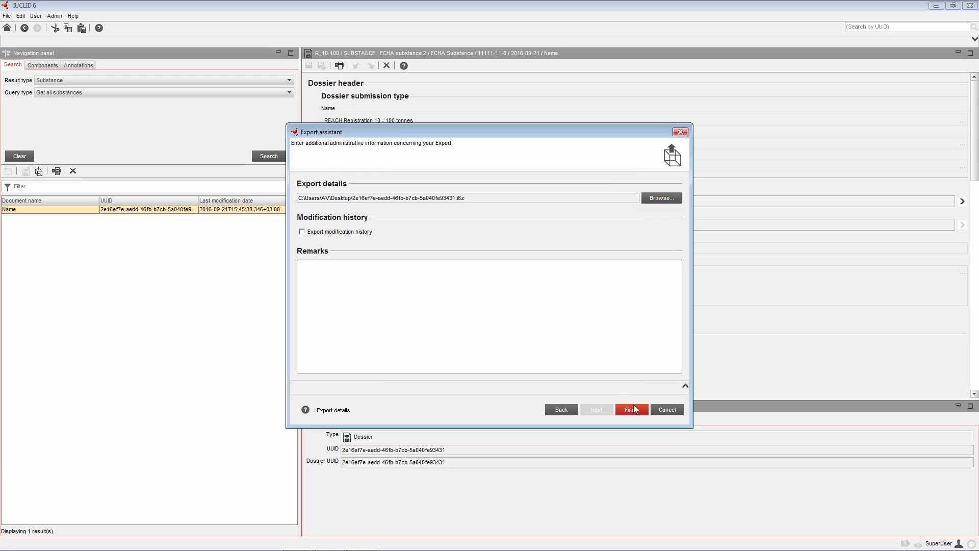
click(634, 405)
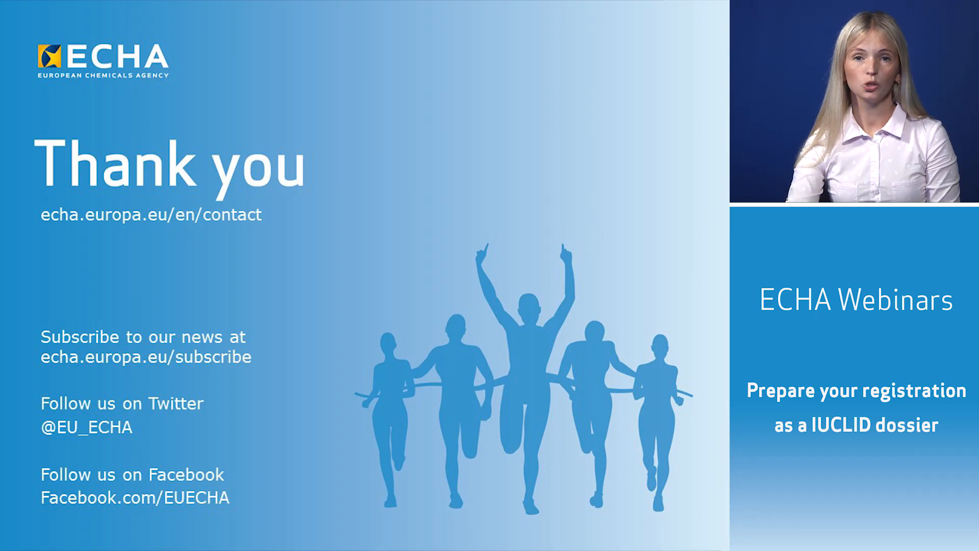
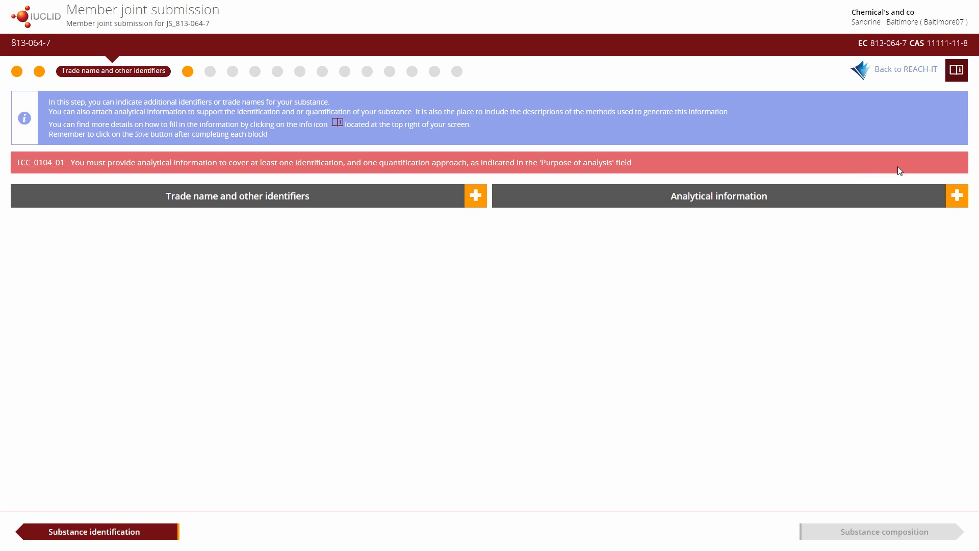
Step: In the online IUCLID member joint submission, examine a blank analytical information entry's fields, discard it, and read the help for this step
click(961, 205)
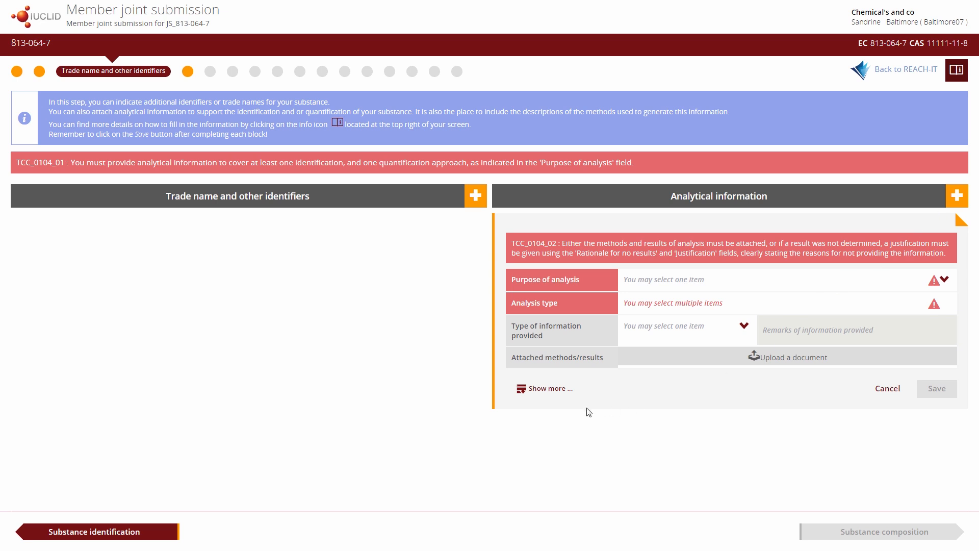
click(536, 393)
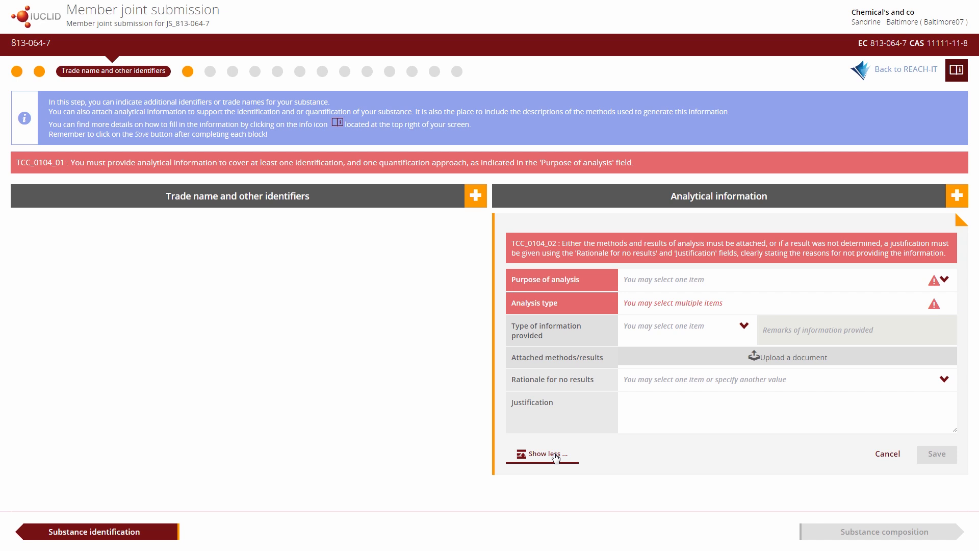
click(555, 457)
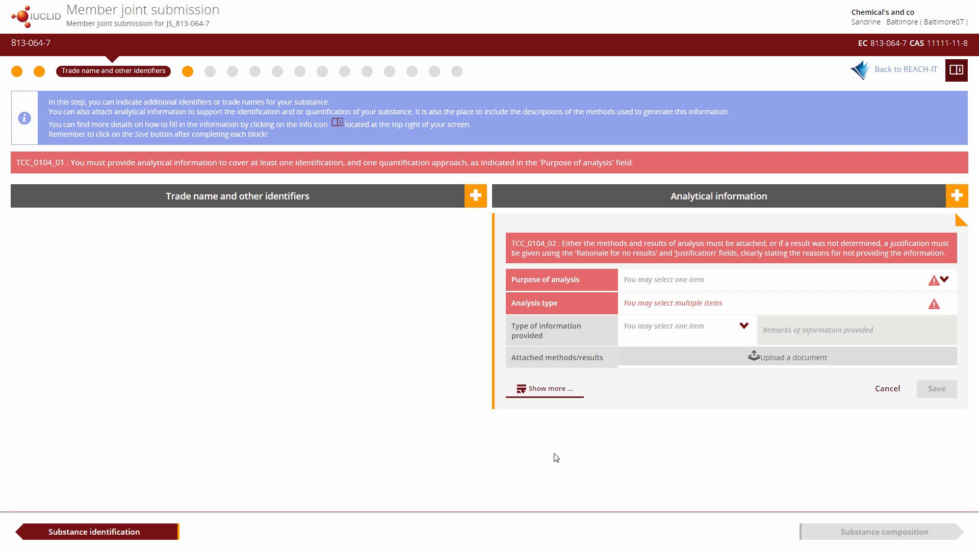
click(887, 390)
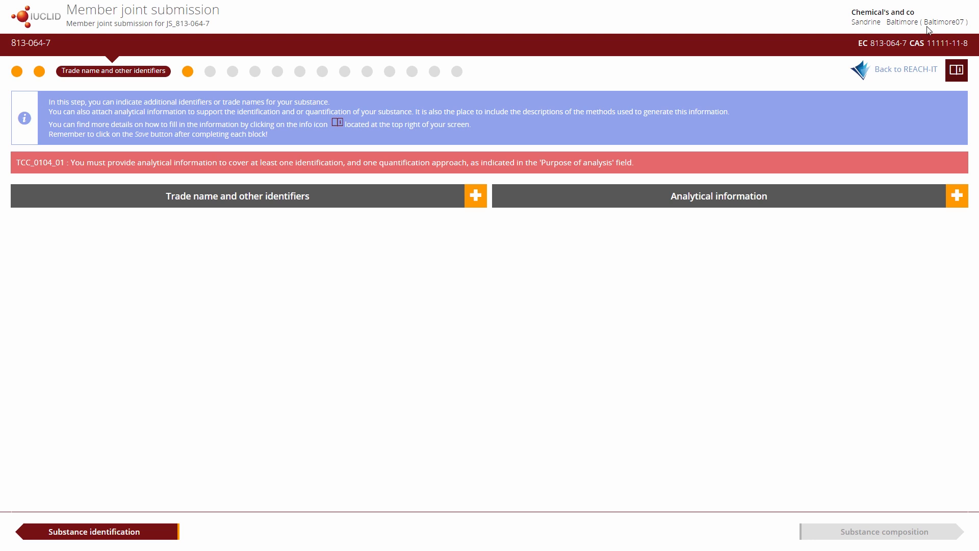
click(961, 75)
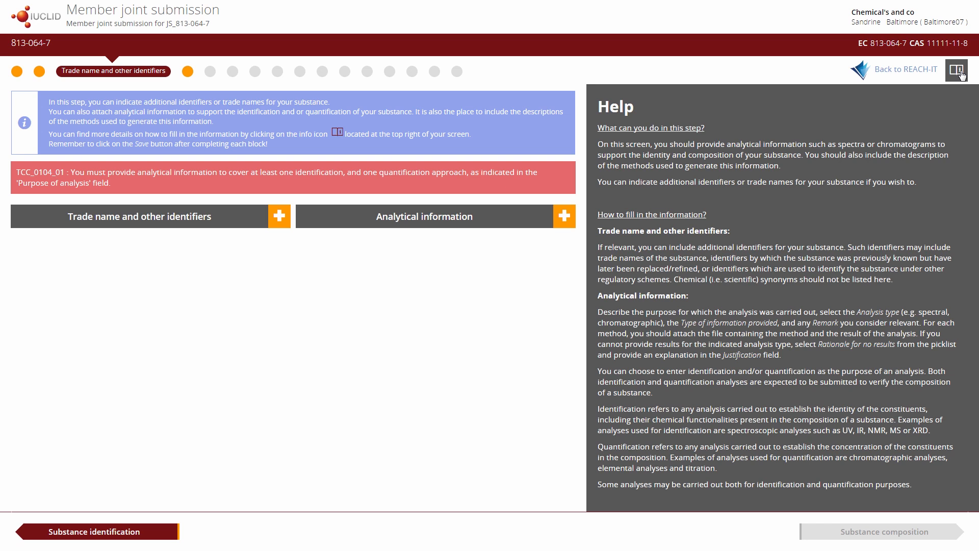
click(957, 71)
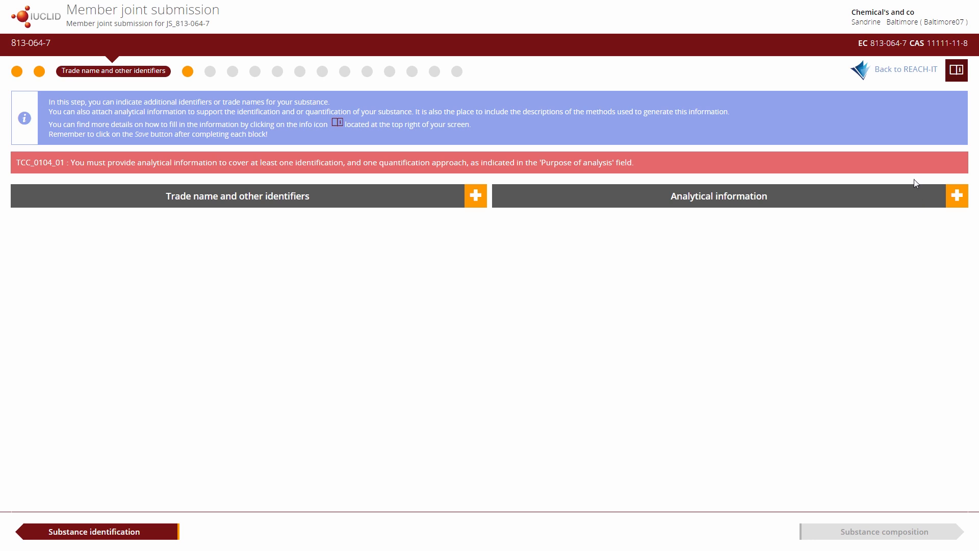
Step: Add an analytical information entry with purpose "identification and quantification" and analysis type "chromatography – HPLC"
click(956, 199)
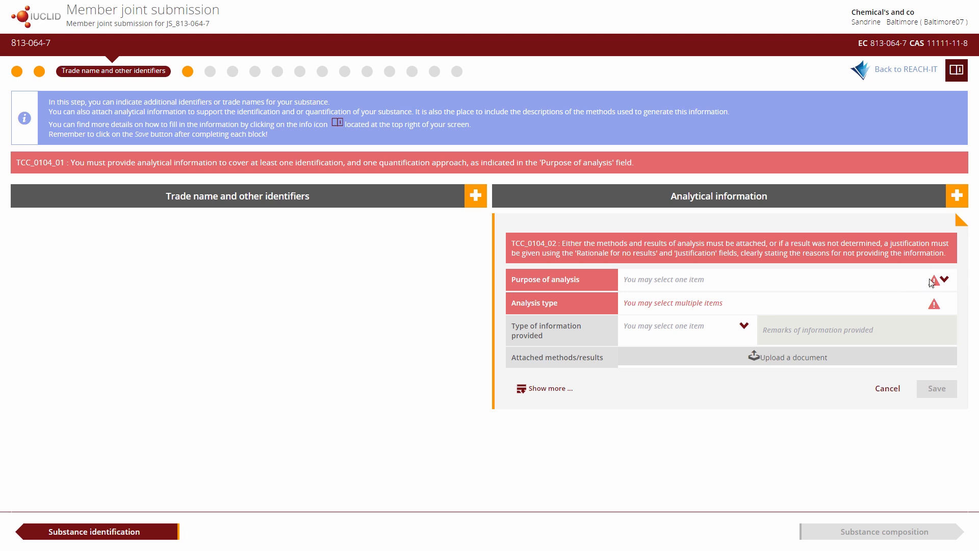
click(945, 280)
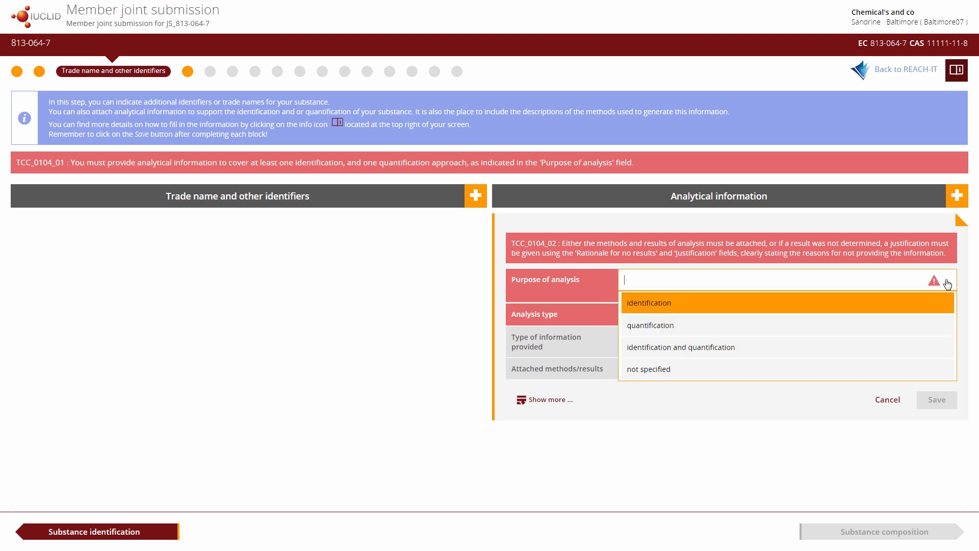
click(715, 347)
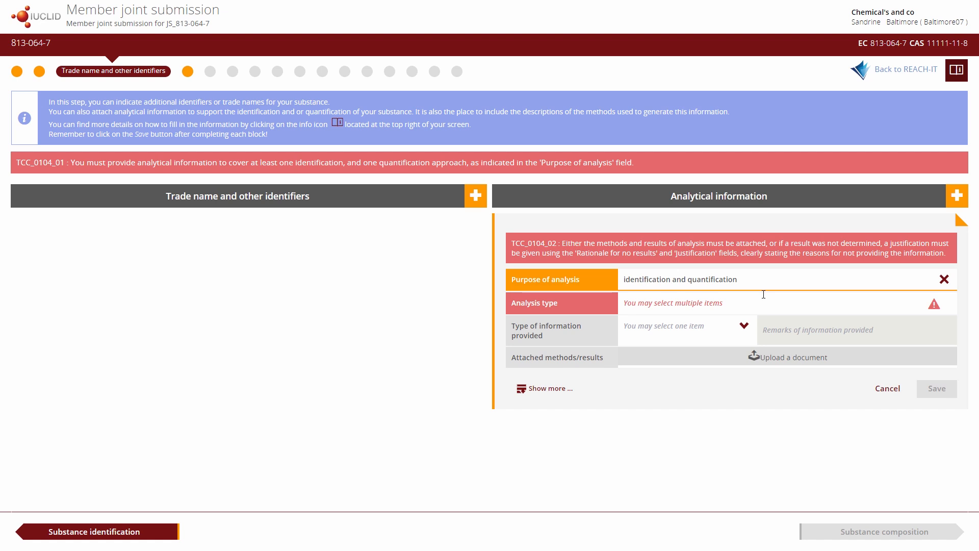
click(799, 305)
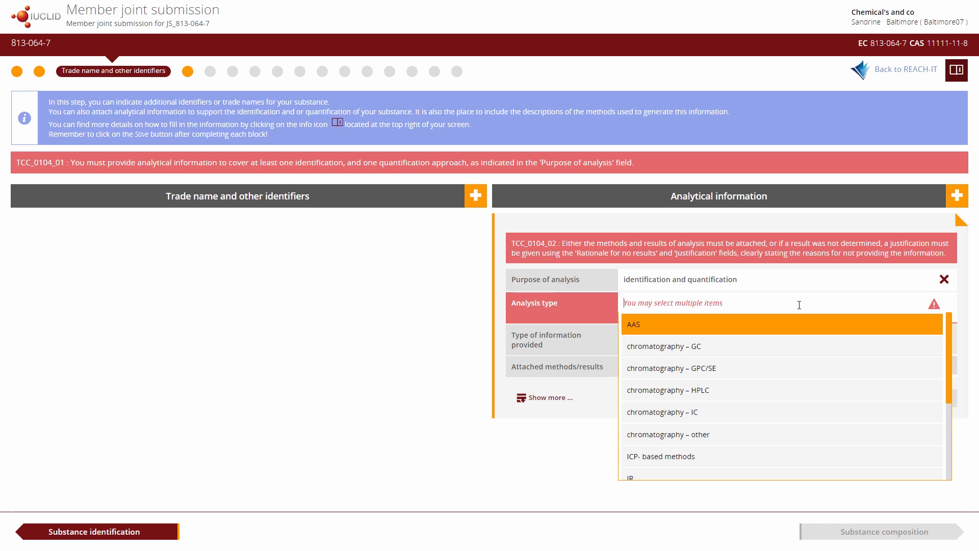
text(hplc)
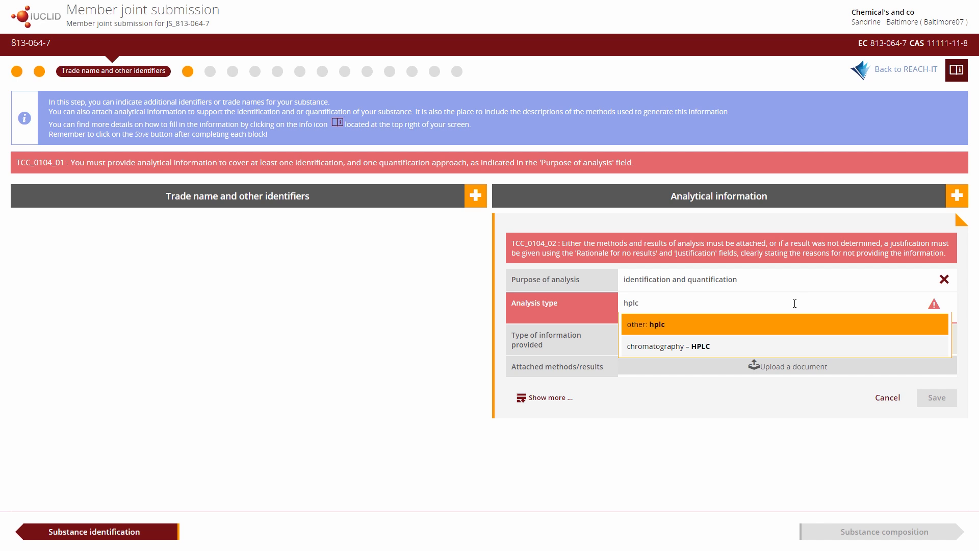
click(692, 347)
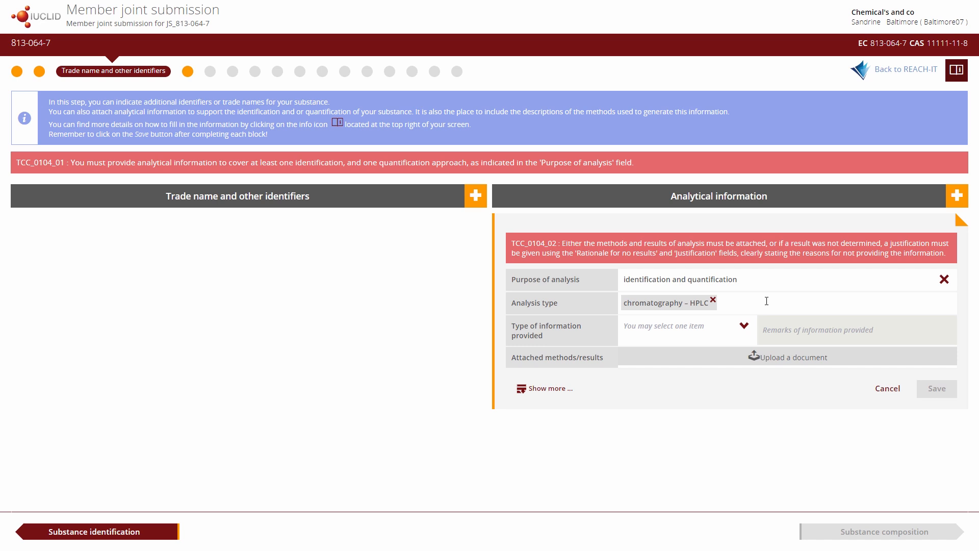
Step: Attach "HPLC results.png" as the entry's methods/results document and save the analytical information
click(765, 359)
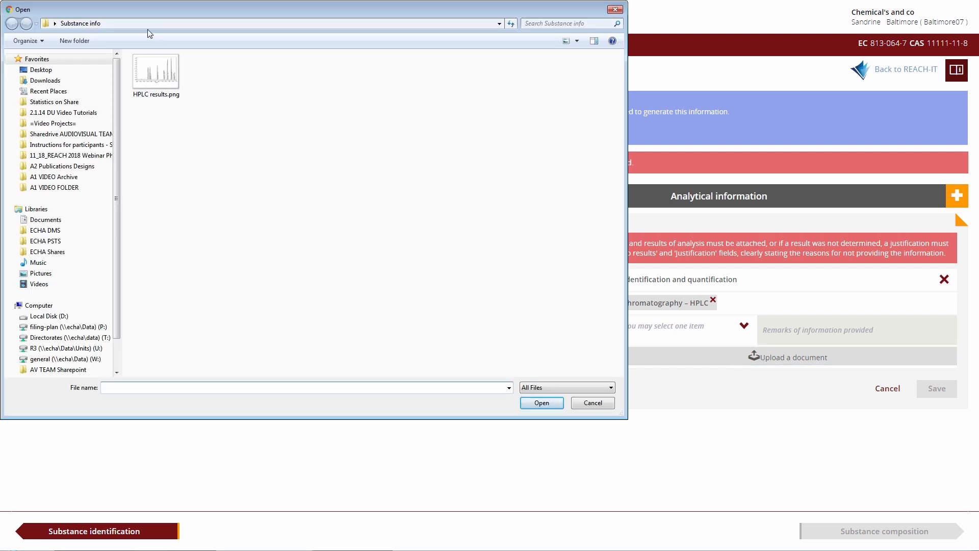
click(156, 71)
click(538, 402)
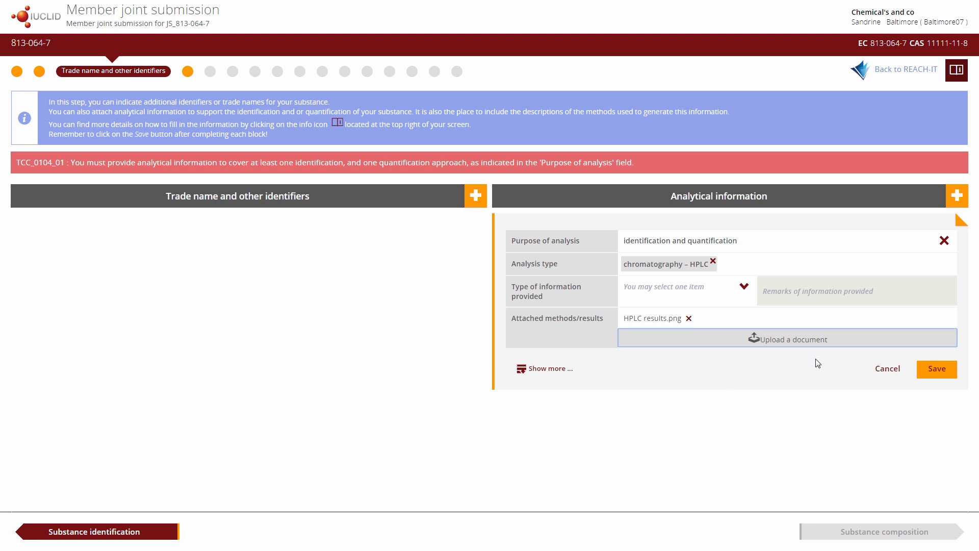
click(944, 374)
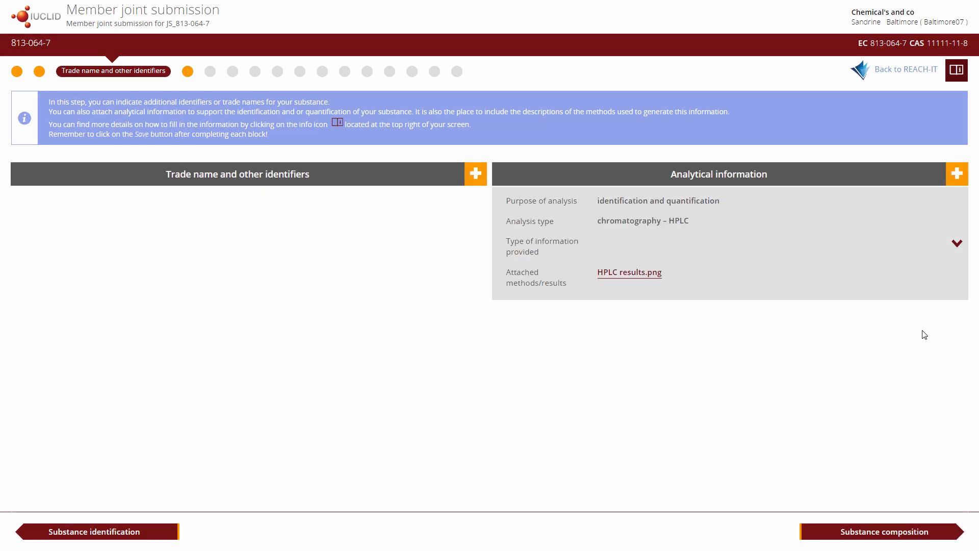